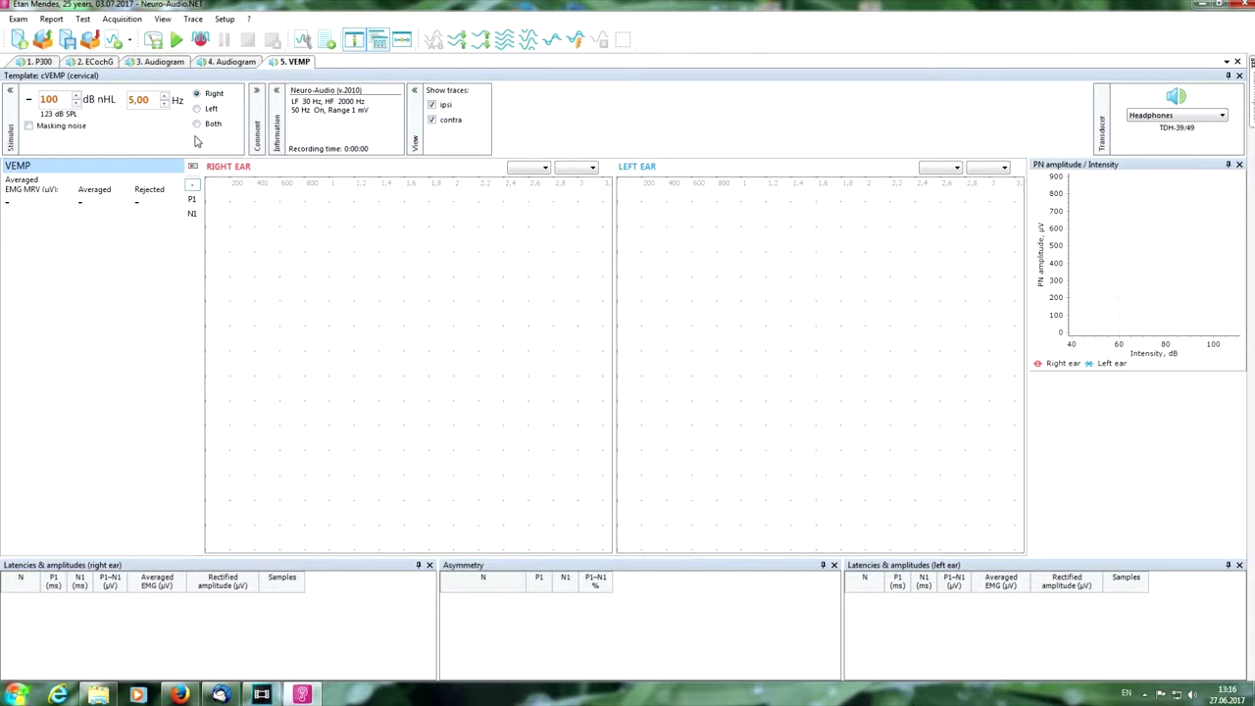
Step: Choose headphones as the transducer and hide the contralateral traces
click(1179, 118)
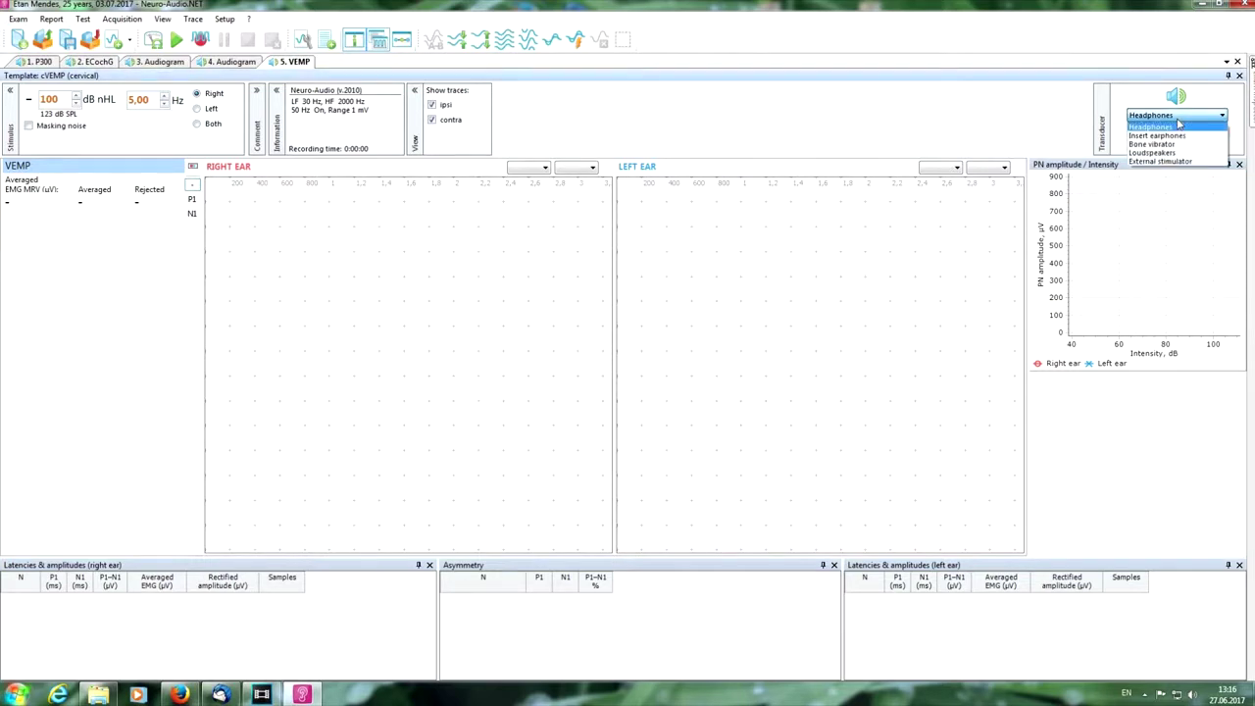
click(1179, 123)
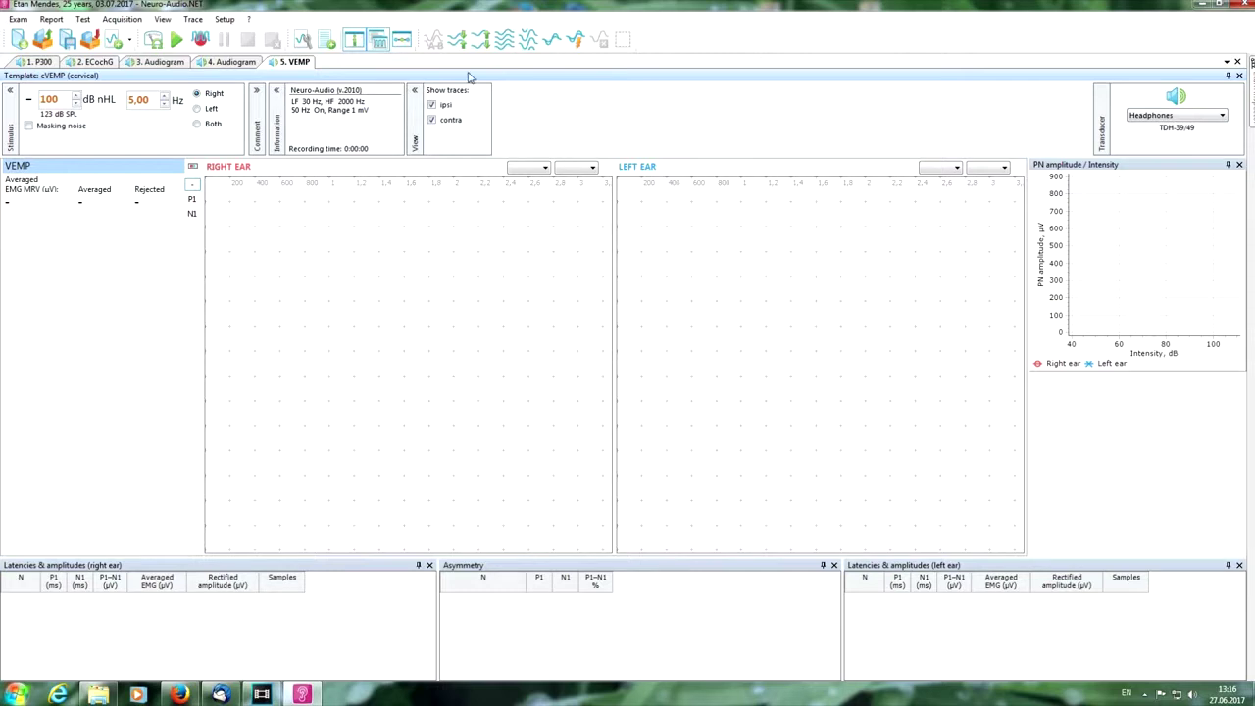
click(432, 121)
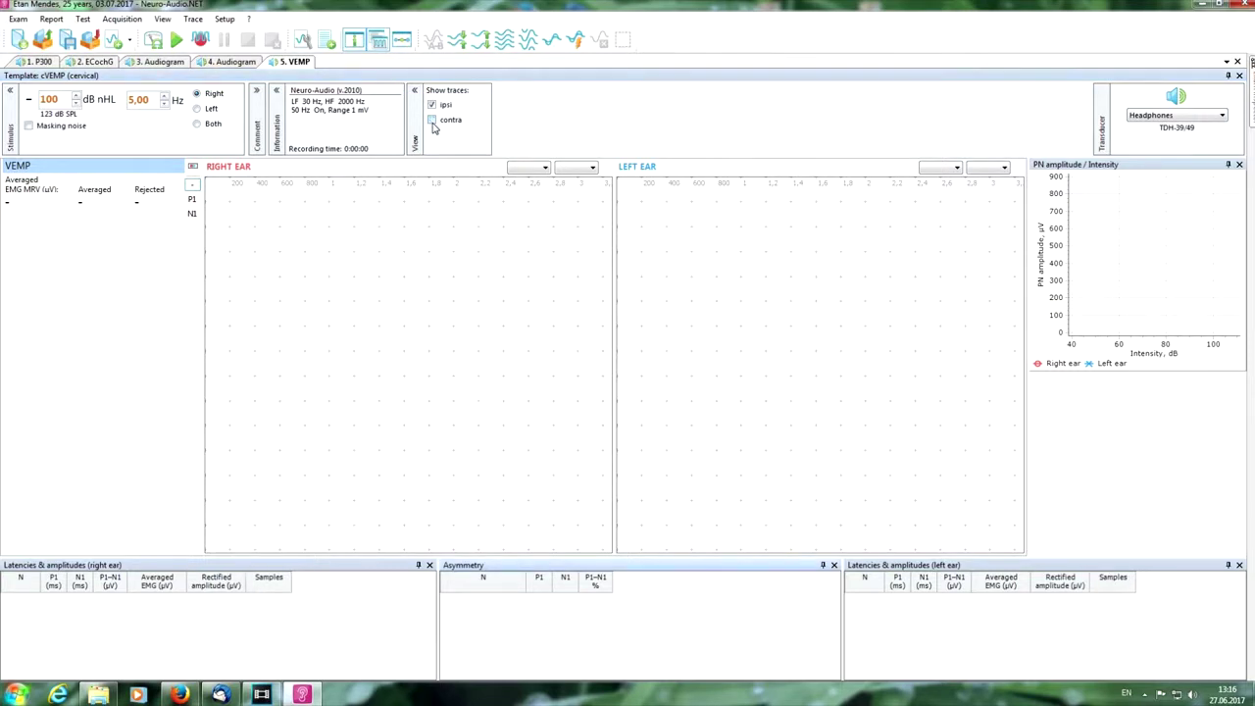
Step: Review the recording parameters and the amplifier and stimulator settings in the cVEMP test template
click(313, 40)
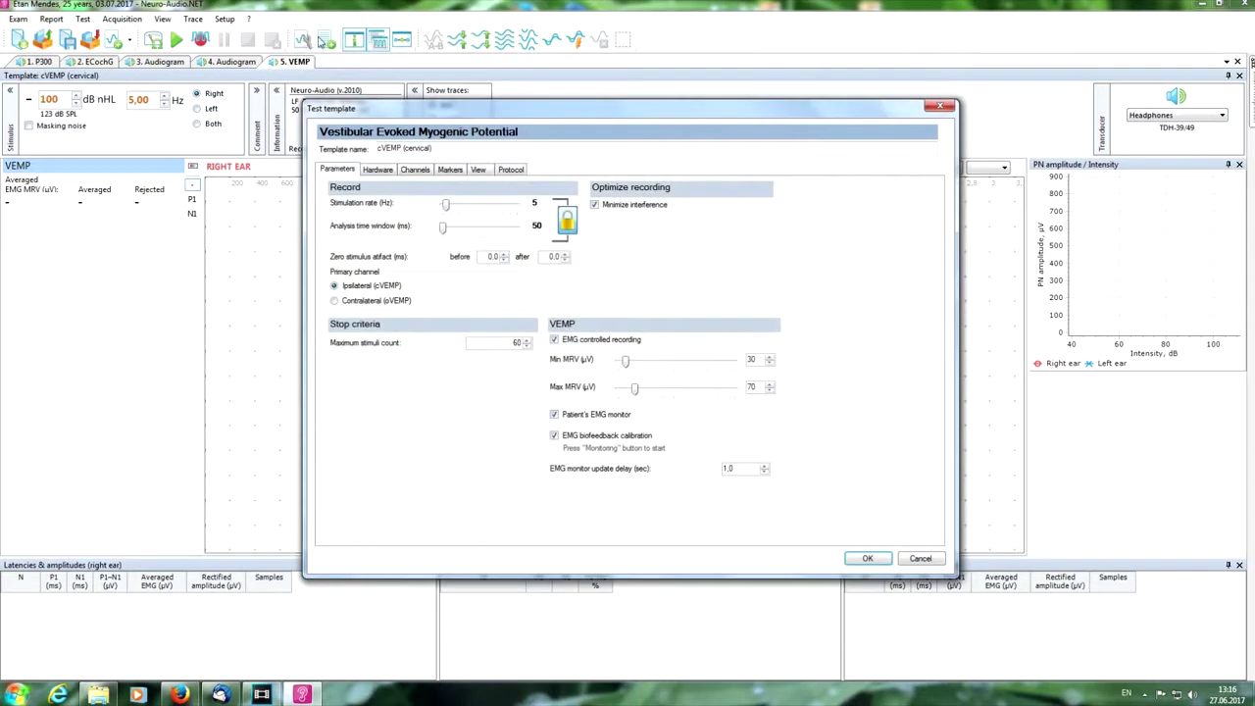
click(380, 170)
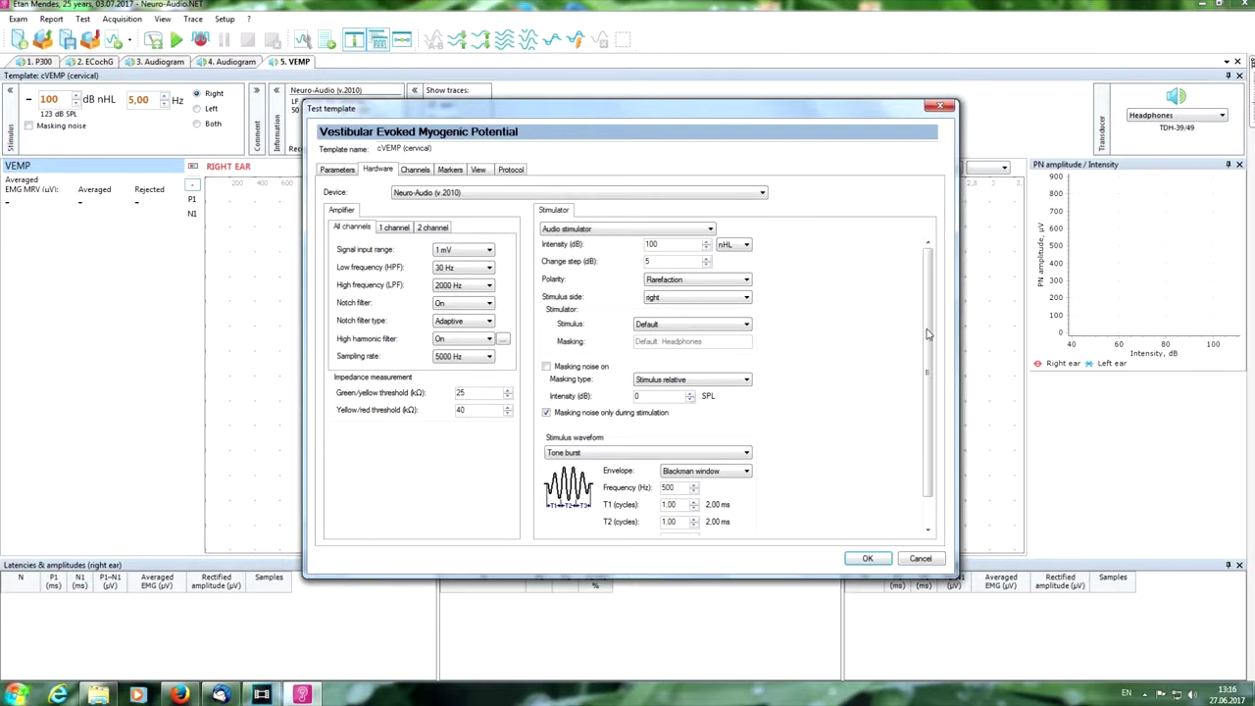
drag(930, 334, 919, 405)
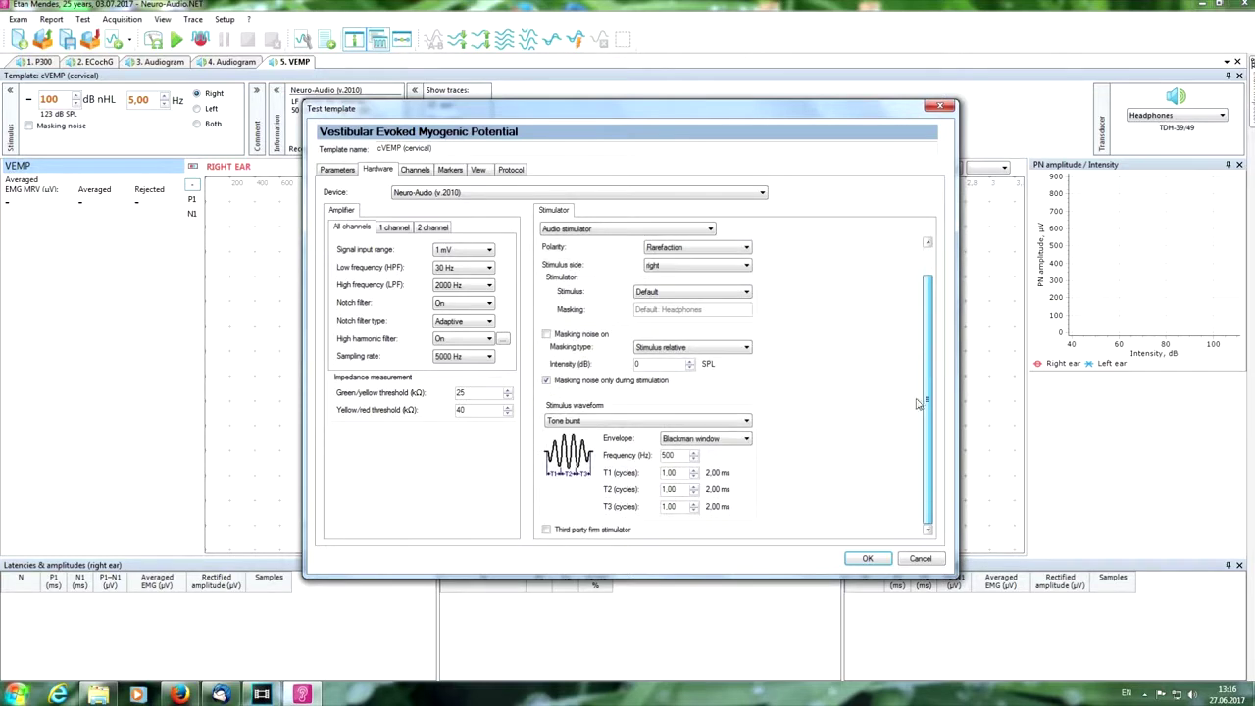
click(866, 558)
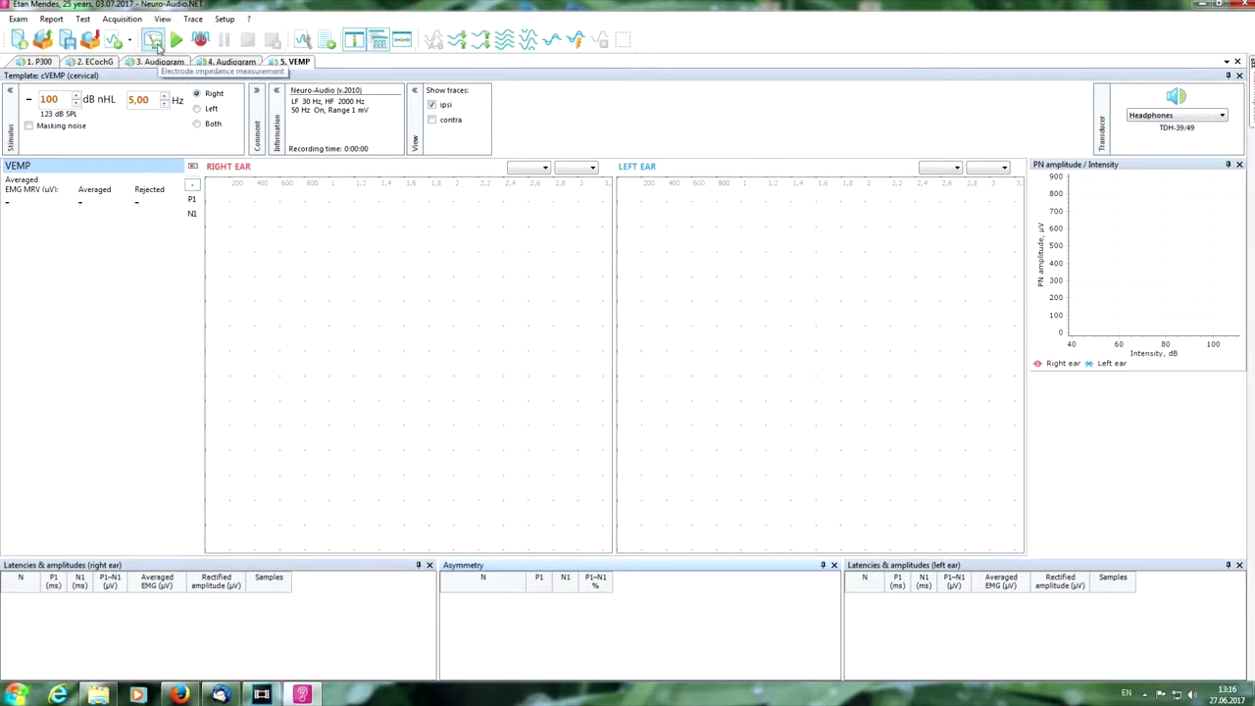
Step: Measure the electrode impedance on both channels
click(153, 40)
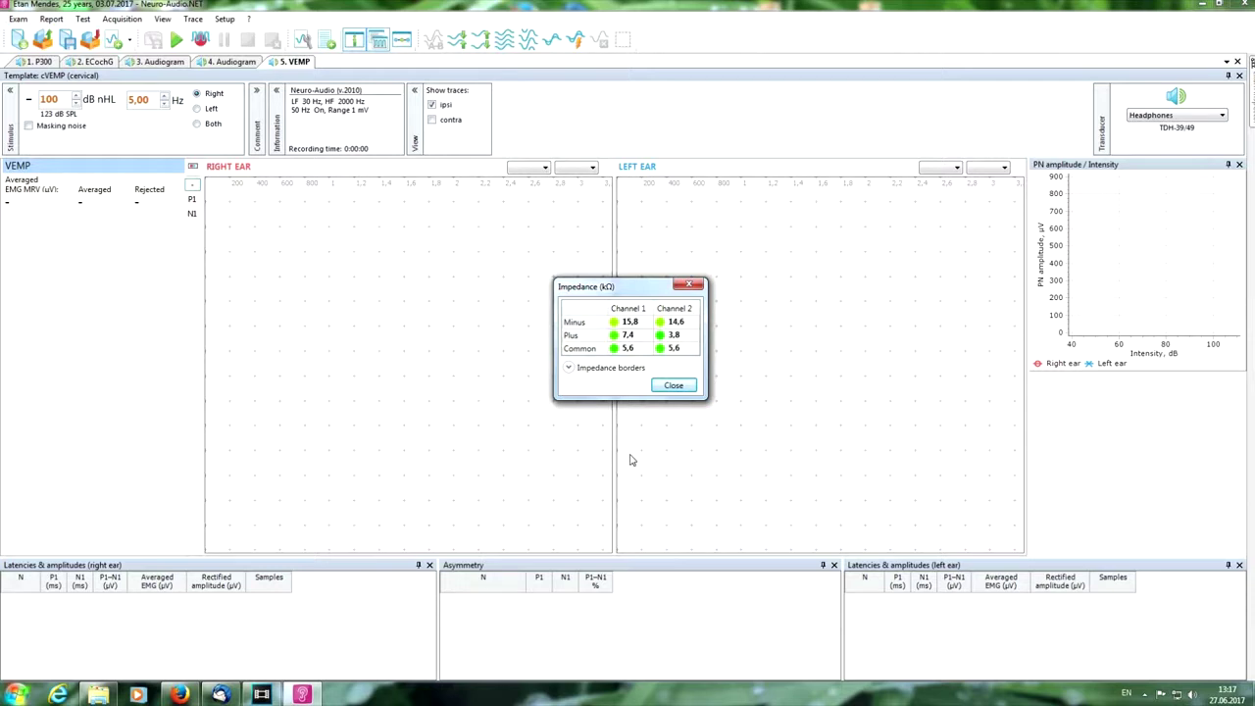
click(673, 386)
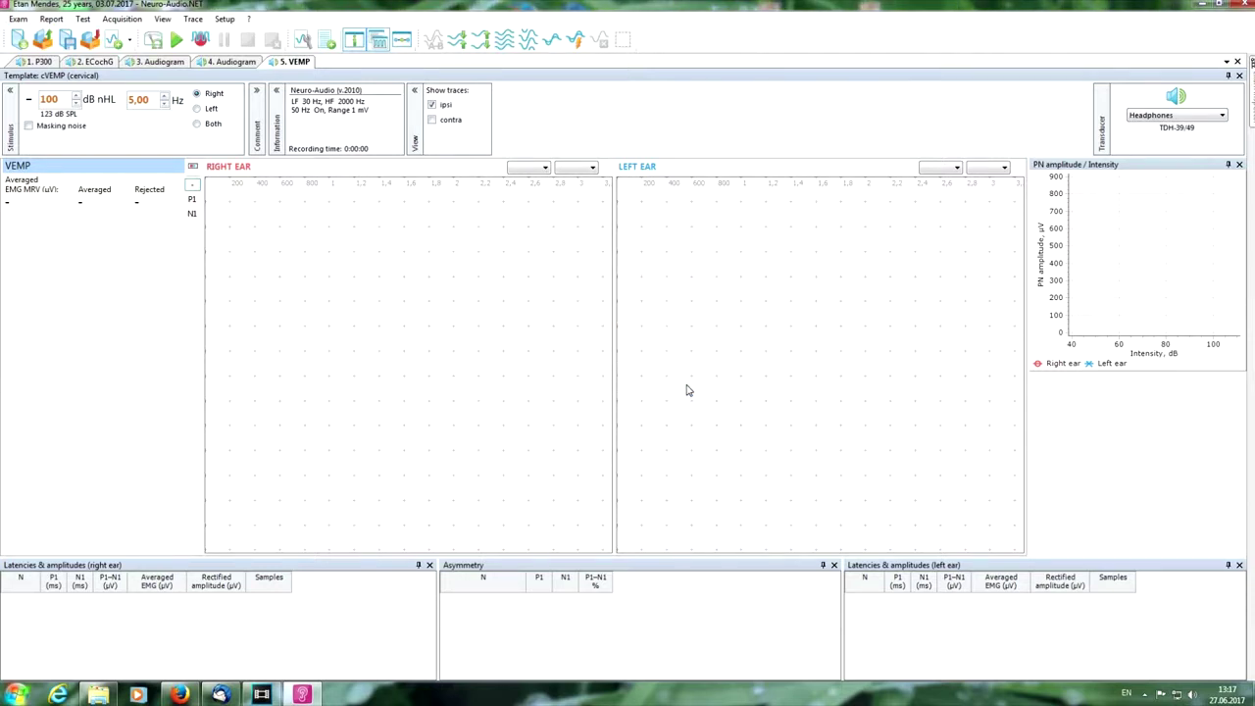
Step: Start EMG monitoring, set the maximum MRV to 95 µV, and record two right-ear responses at 100 dB nHL
click(175, 40)
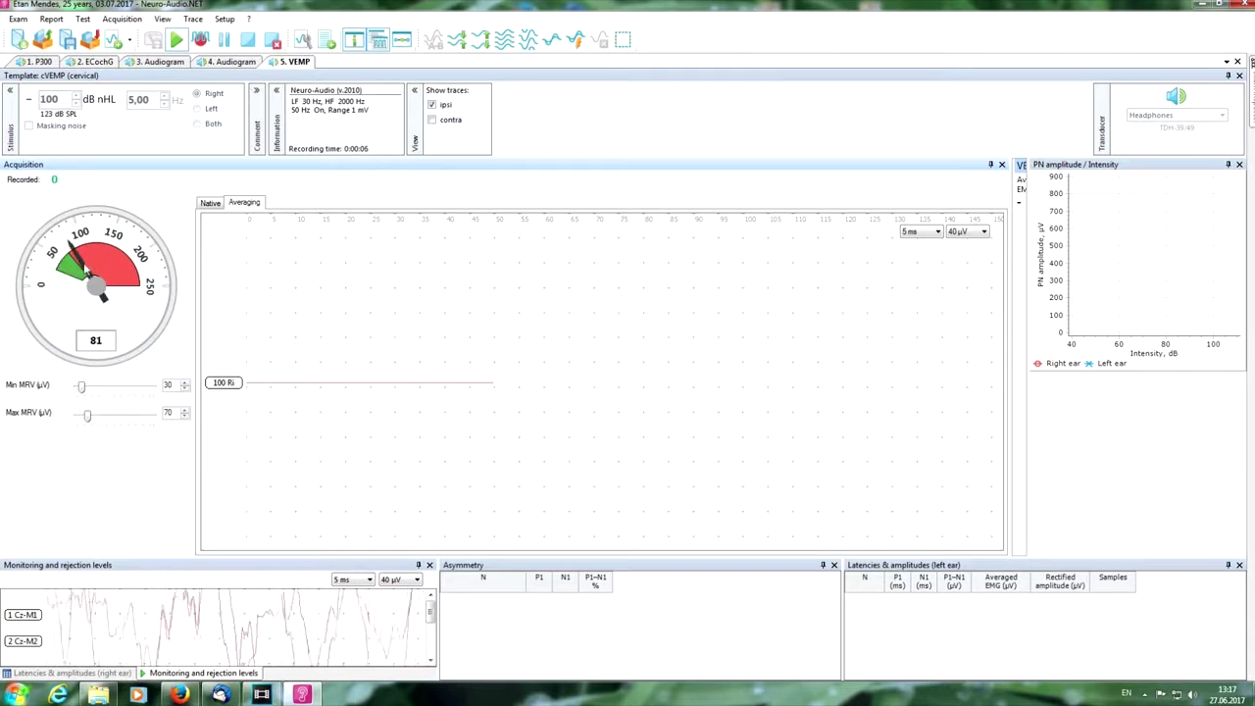
drag(89, 417, 93, 420)
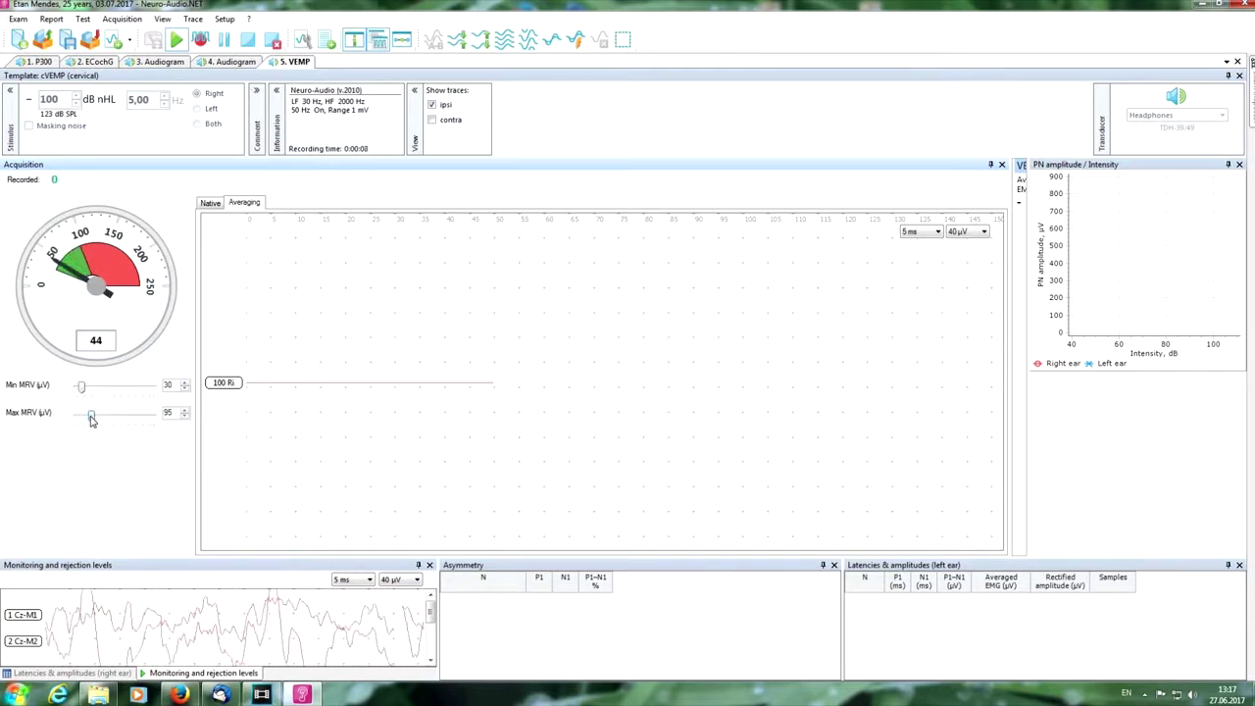
click(202, 40)
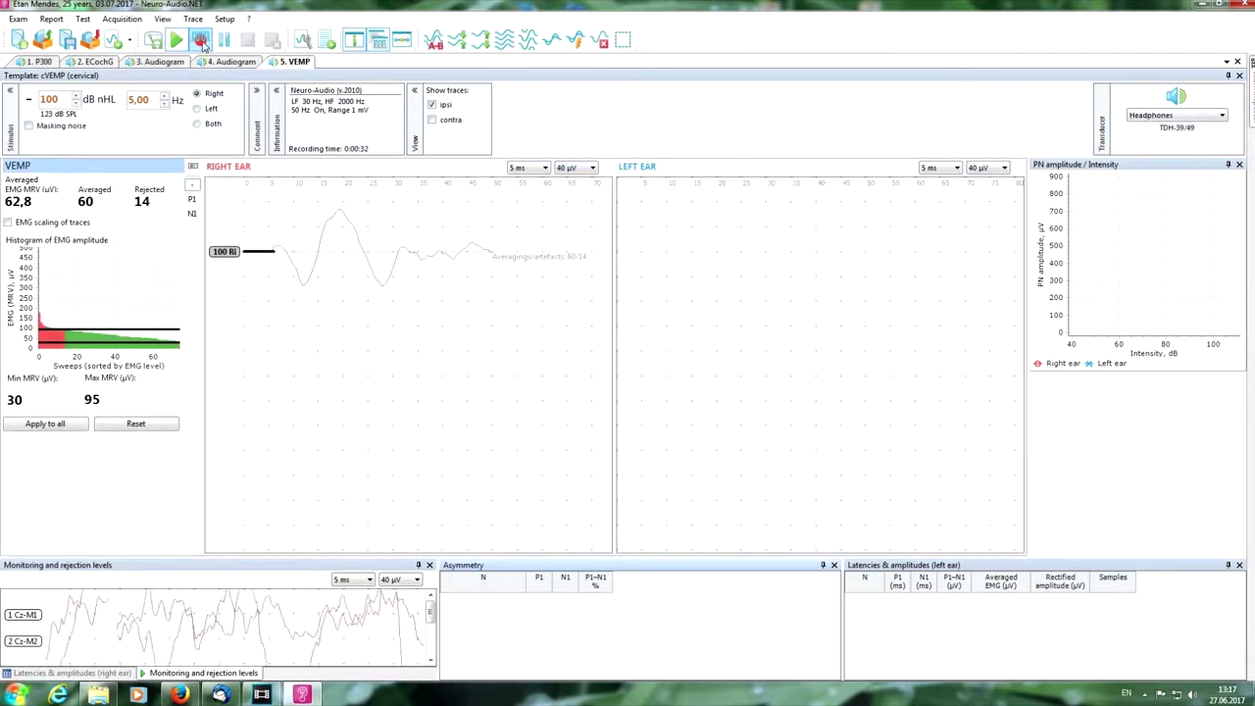
click(201, 40)
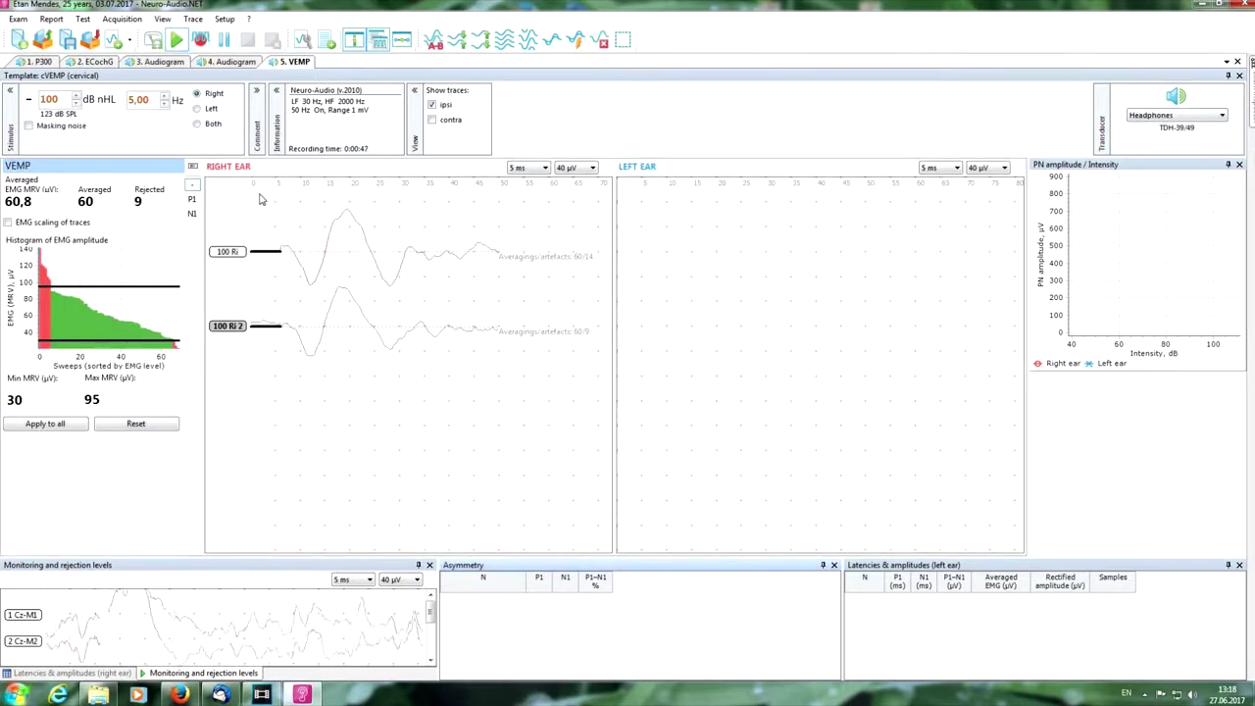
Step: Mark the P1 trough and N1 peak on the first 100 dB right-ear trace
click(192, 199)
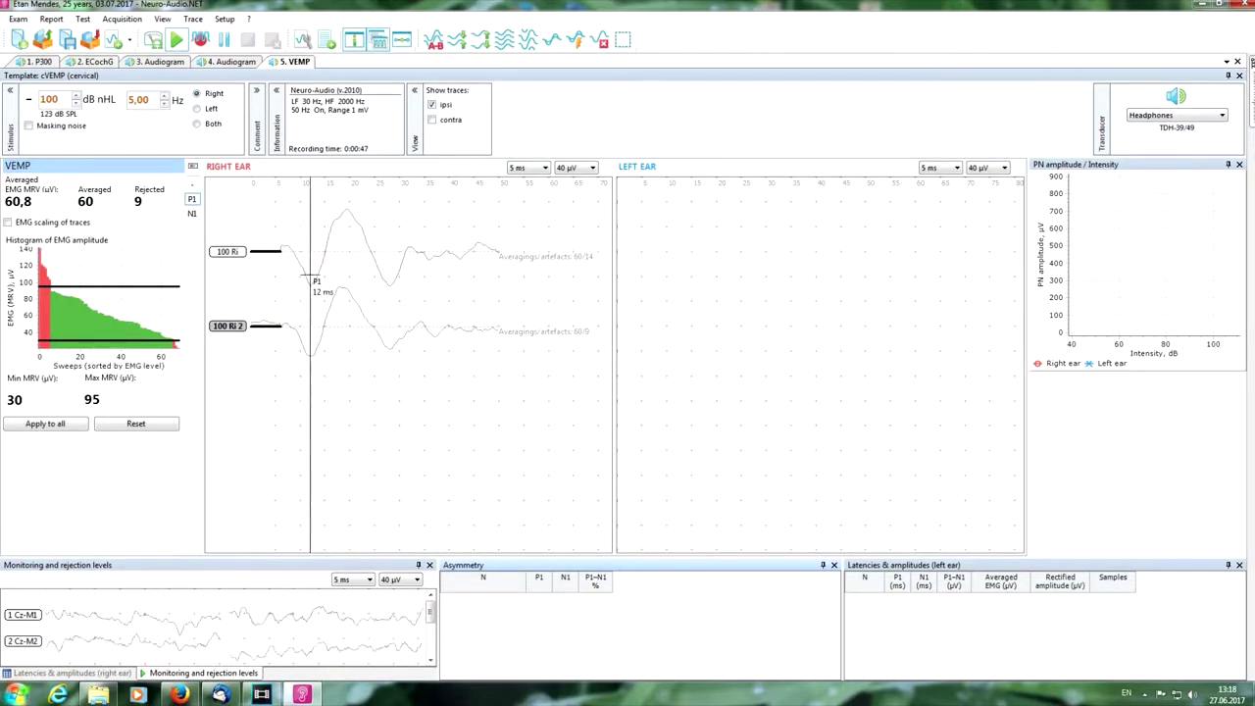
click(310, 292)
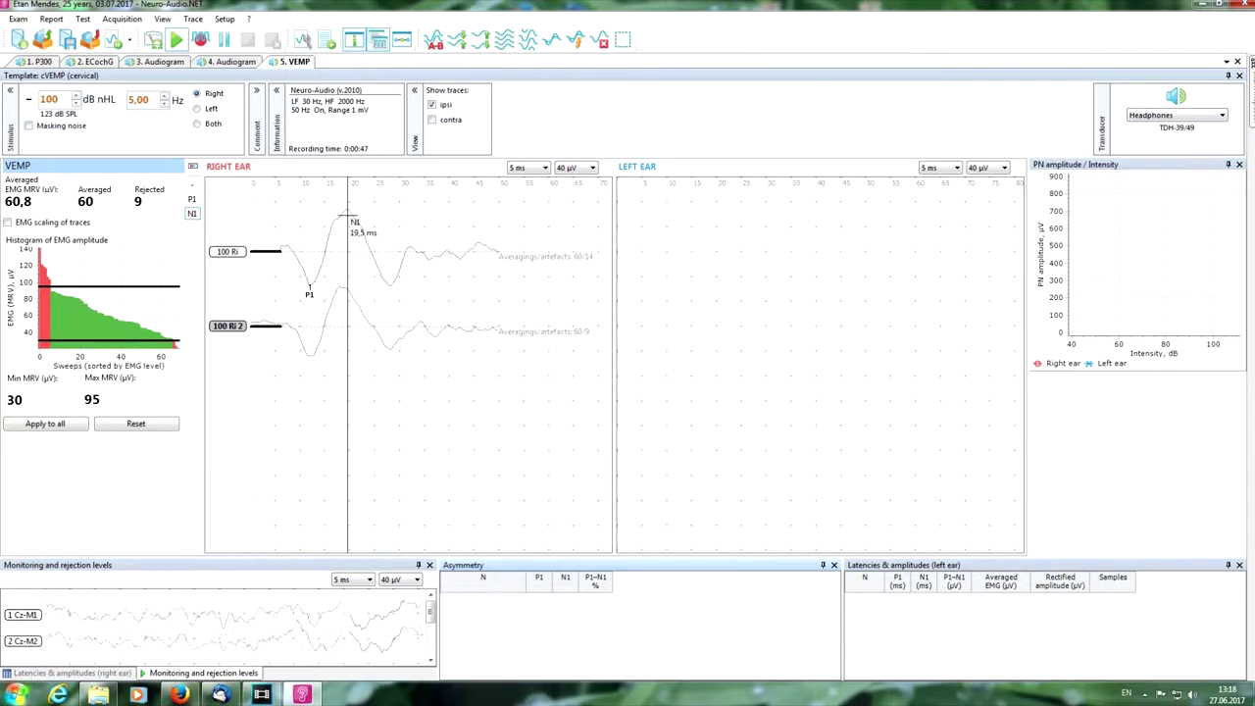
click(348, 210)
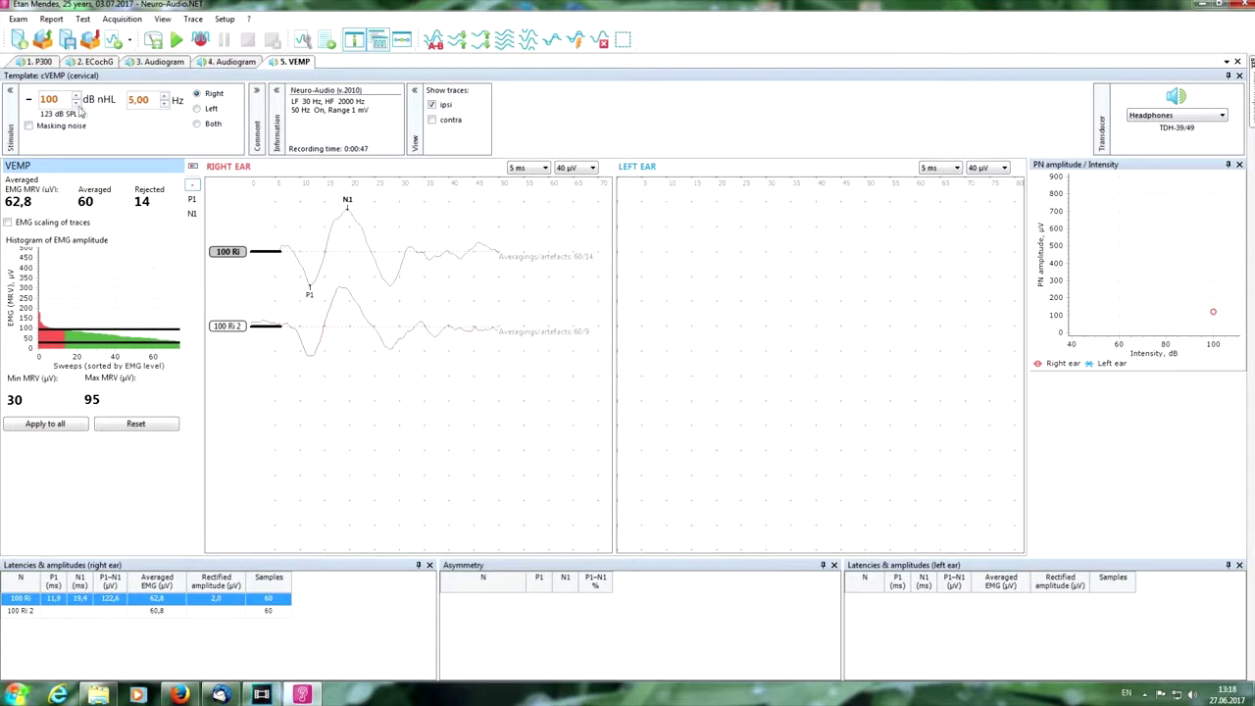
Step: Record the right-ear response at 95 dB nHL and review the right-ear traces and latency table
click(75, 104)
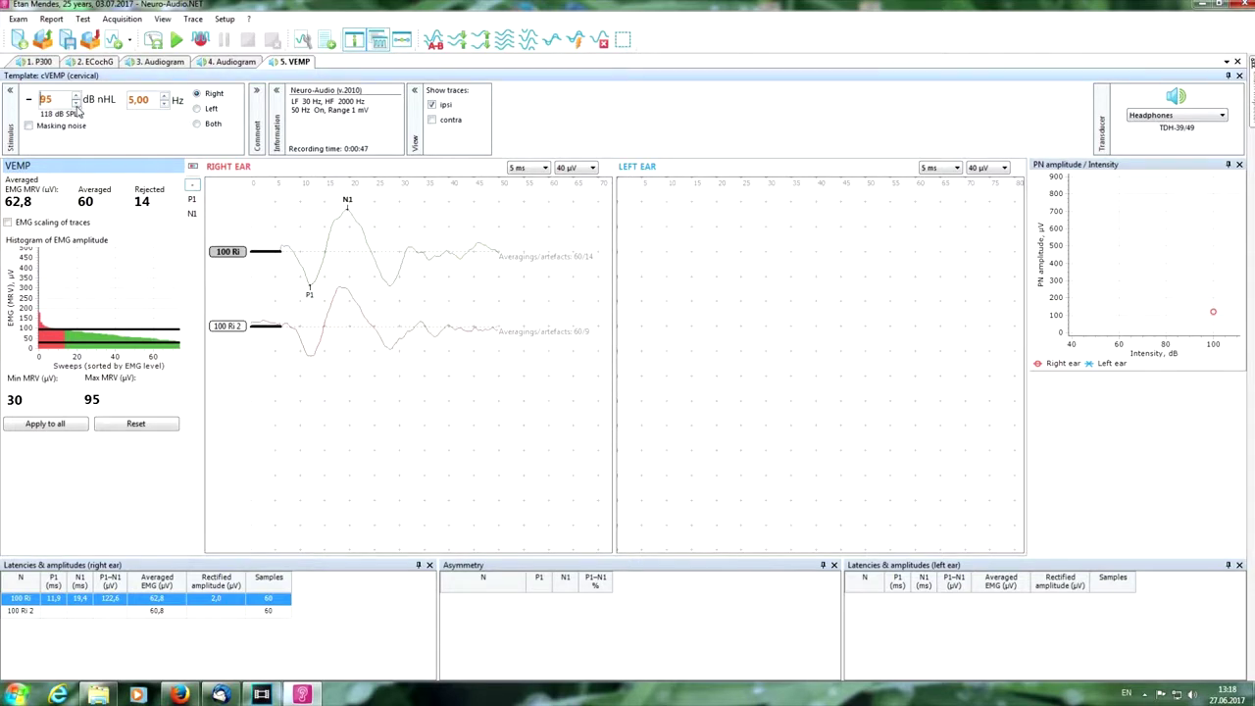
click(199, 39)
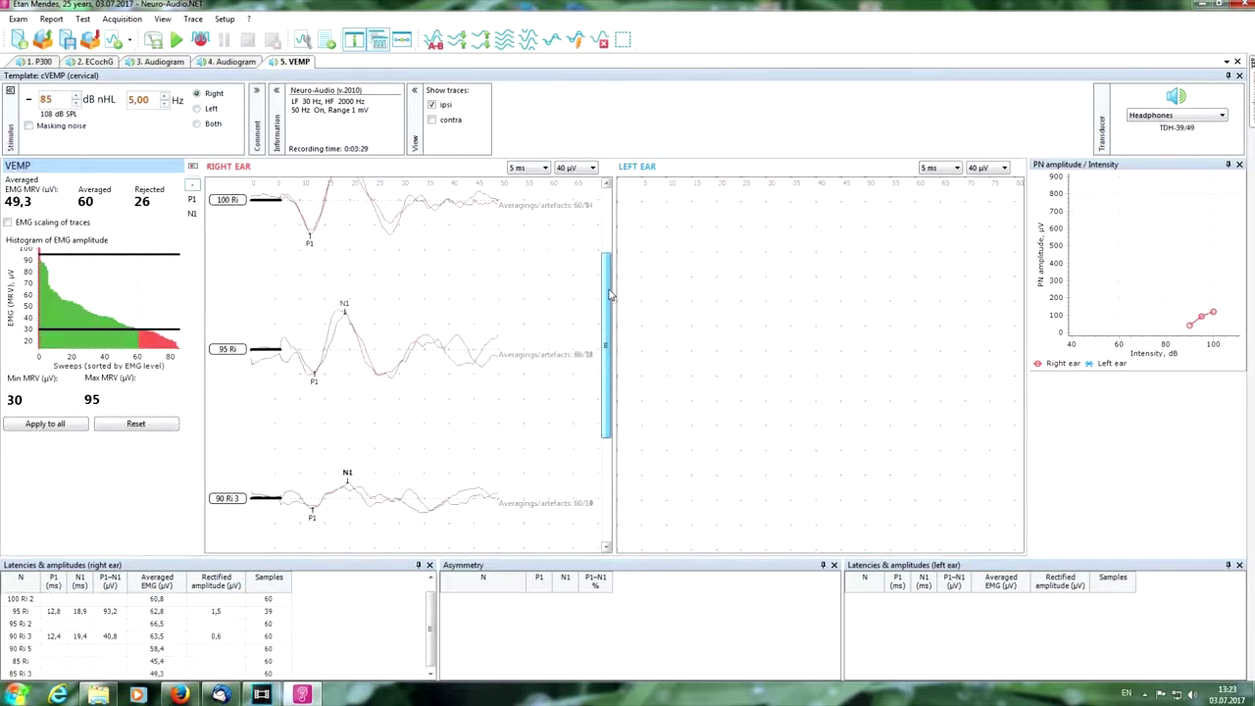
drag(608, 294, 610, 198)
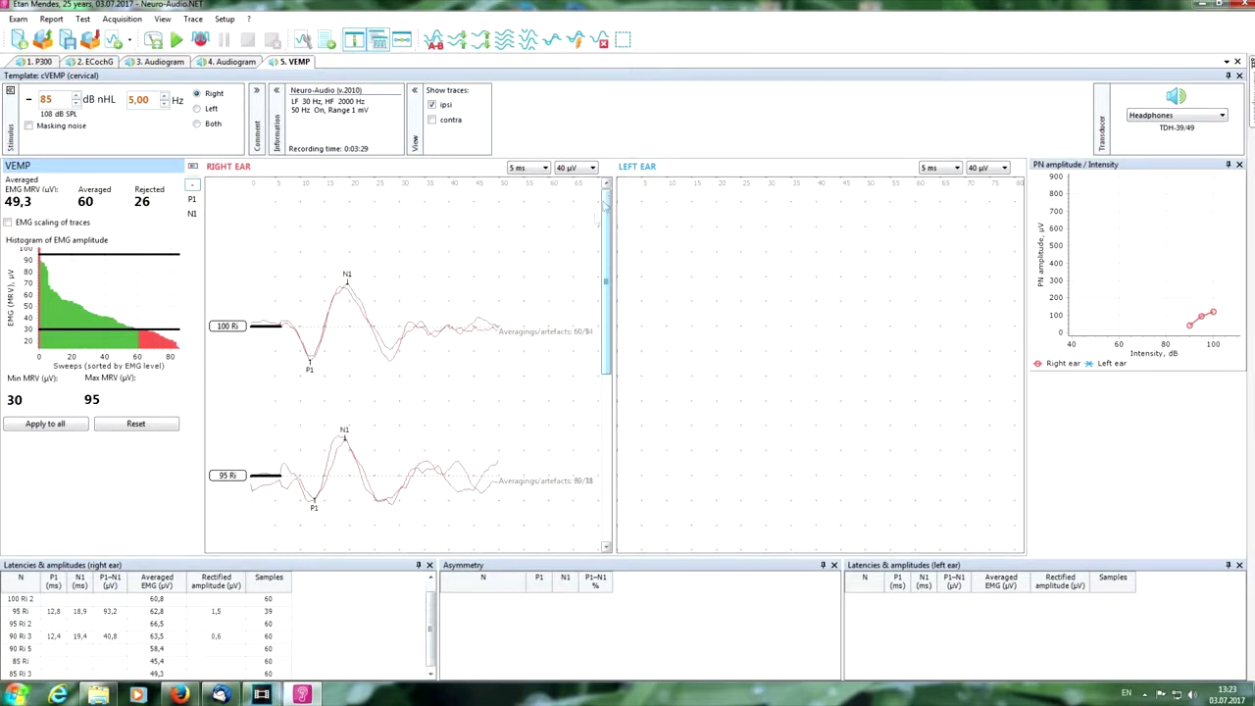
scroll(359, 609, up, 1)
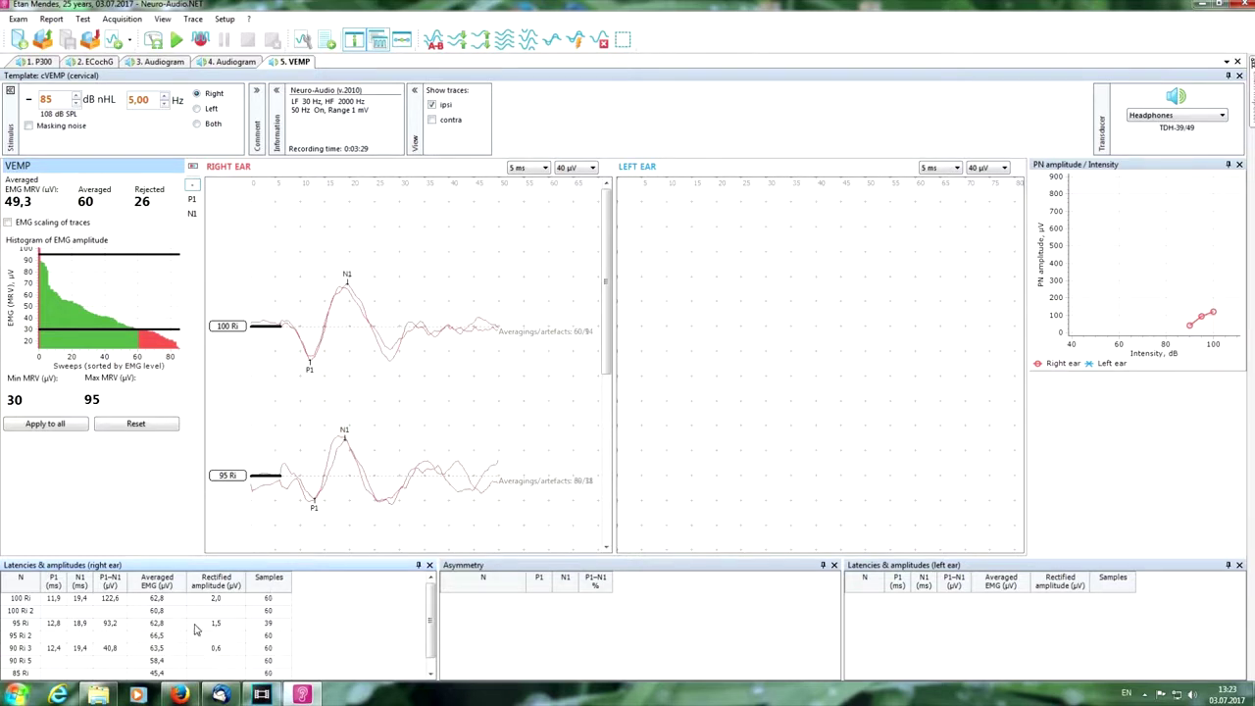
Step: Switch the stimulation to the left ear at 100 dB nHL and record its response
click(196, 110)
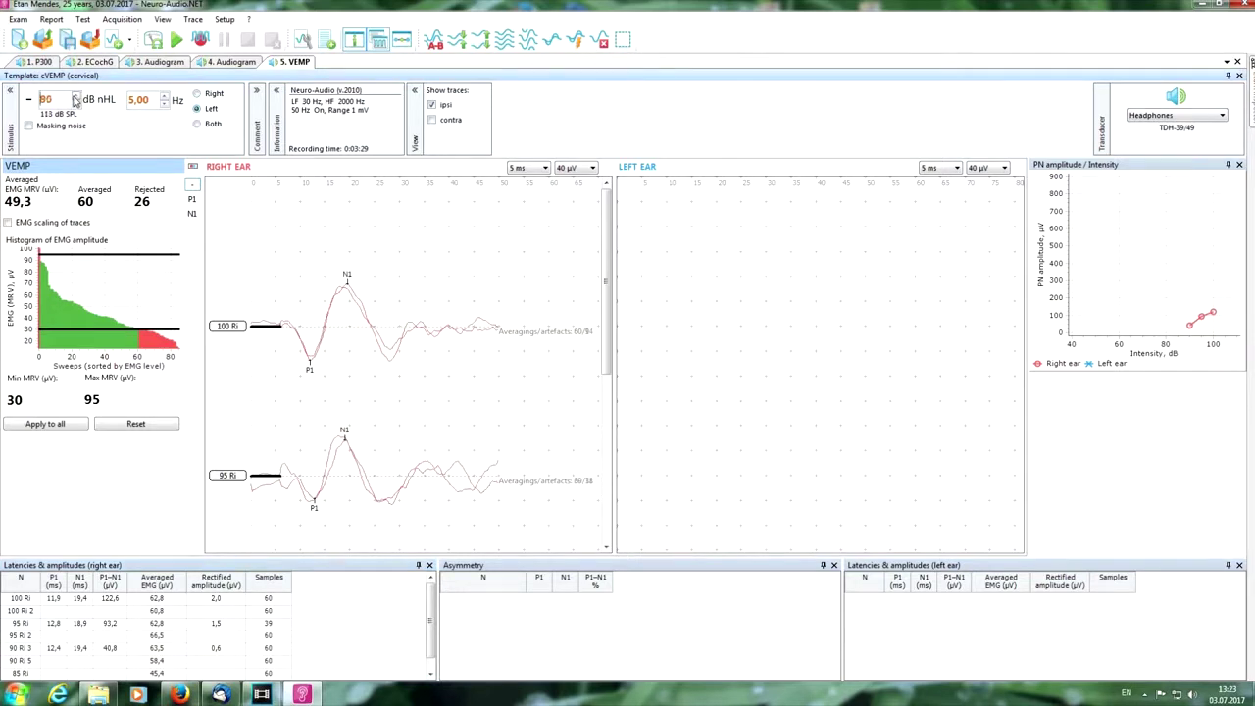
click(175, 39)
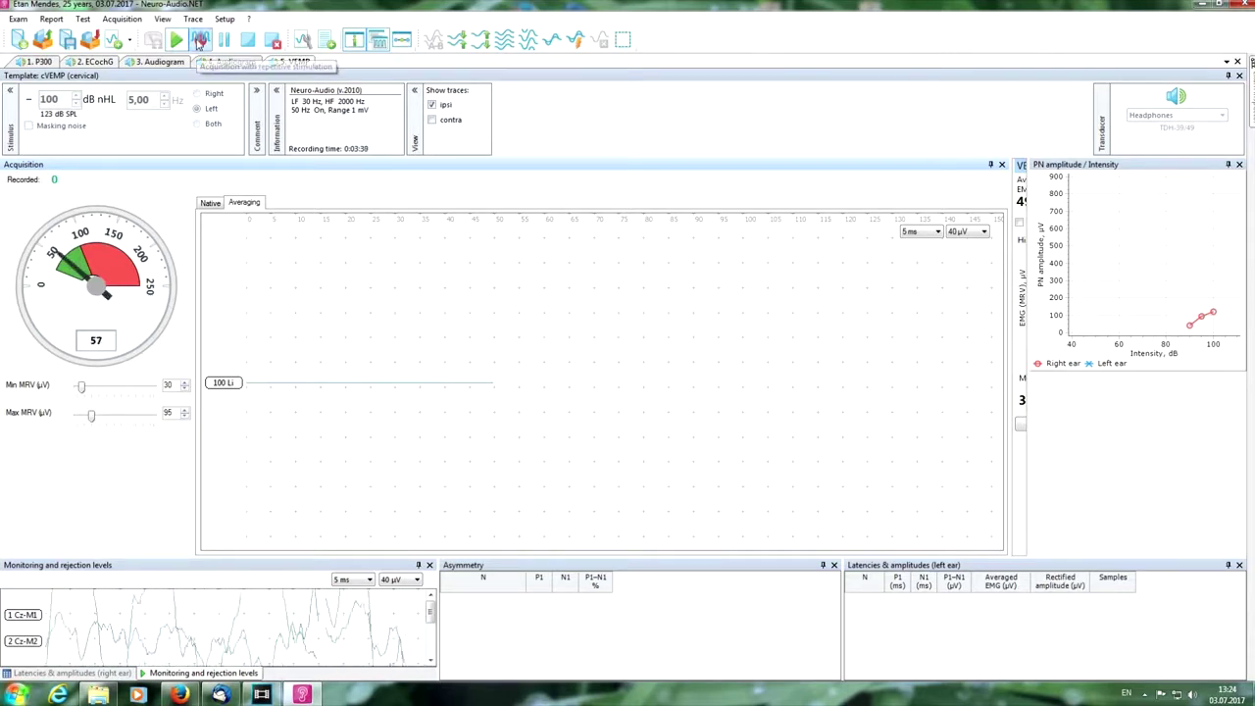
click(199, 39)
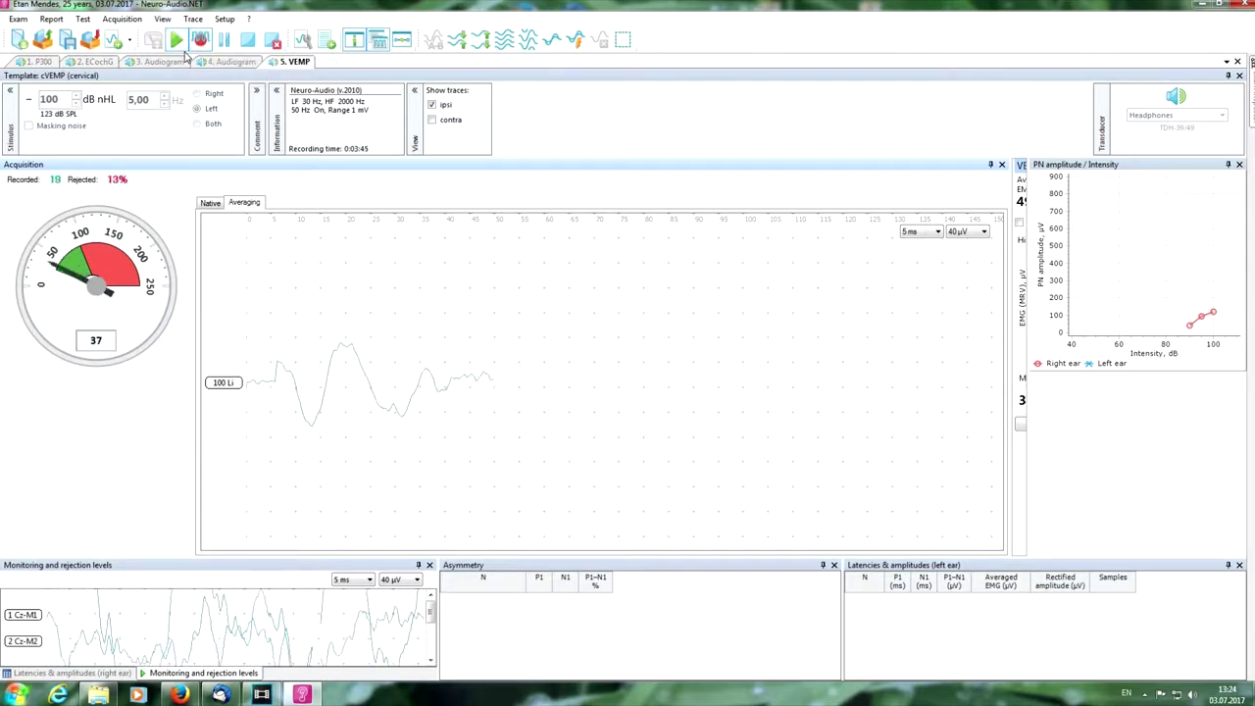
Step: Mark P1 and N1 on the first 100 dB left-ear trace and superimpose the two 100 dB left-ear traces
click(193, 199)
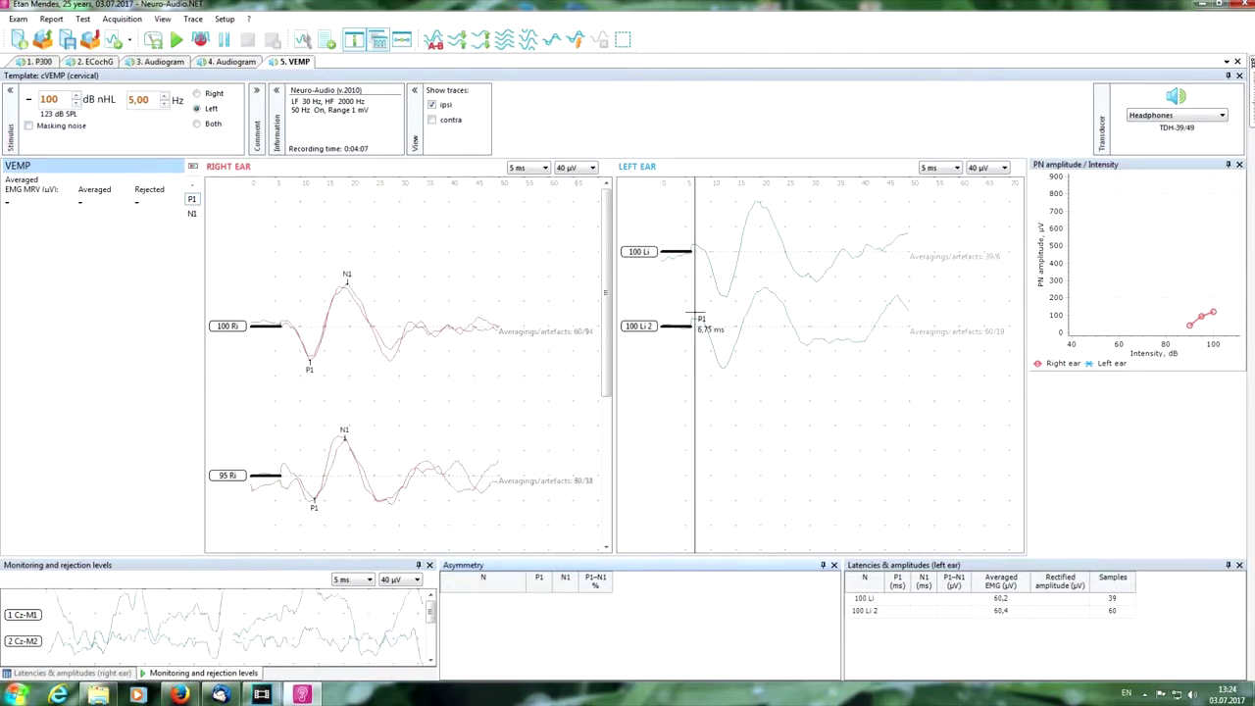
click(724, 314)
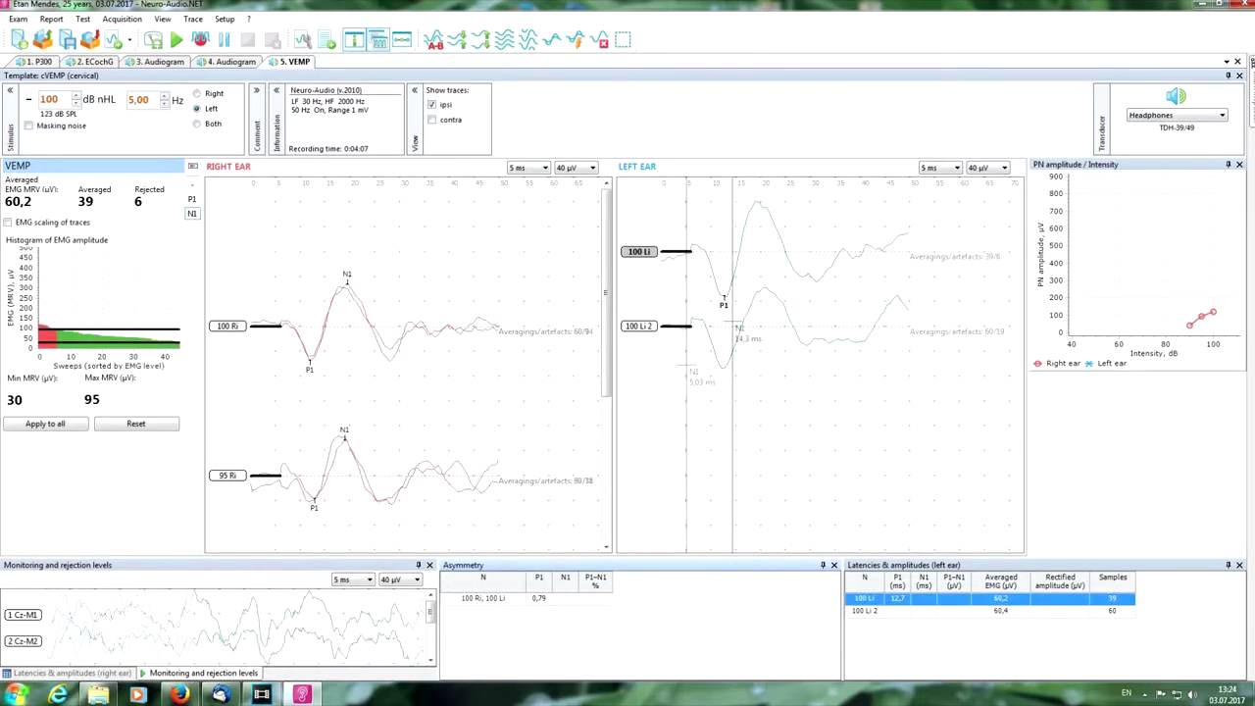
click(759, 203)
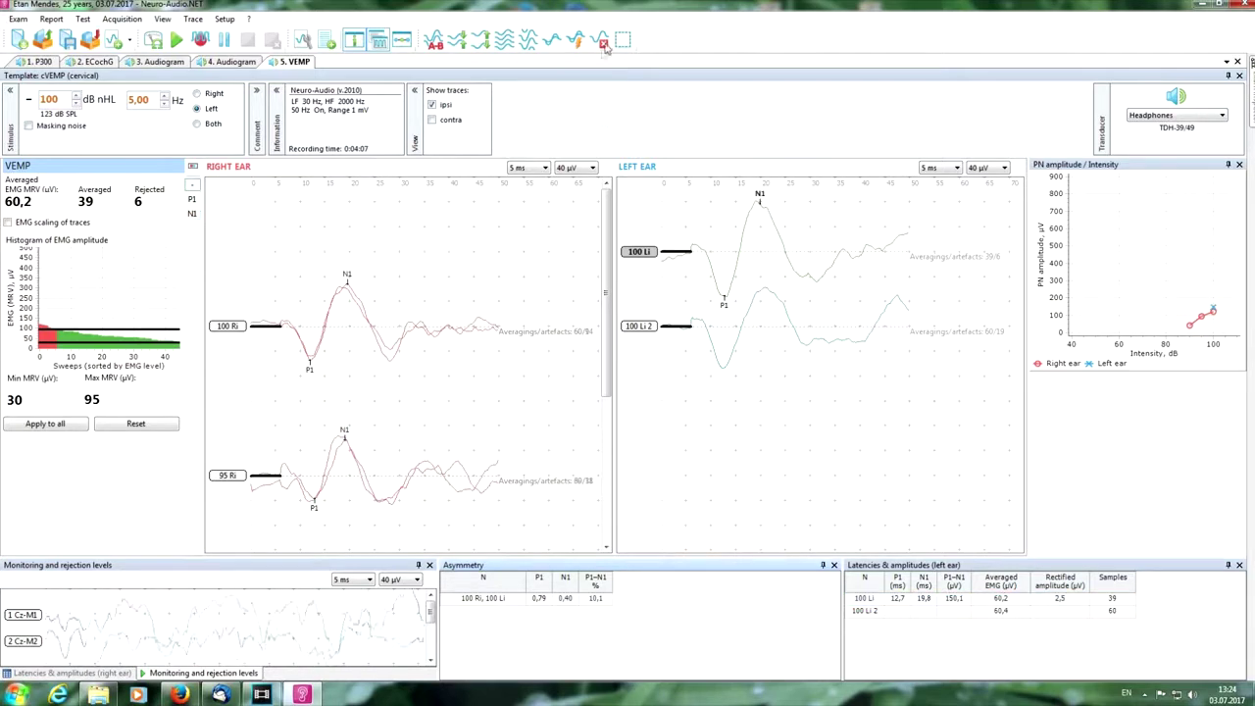
click(577, 41)
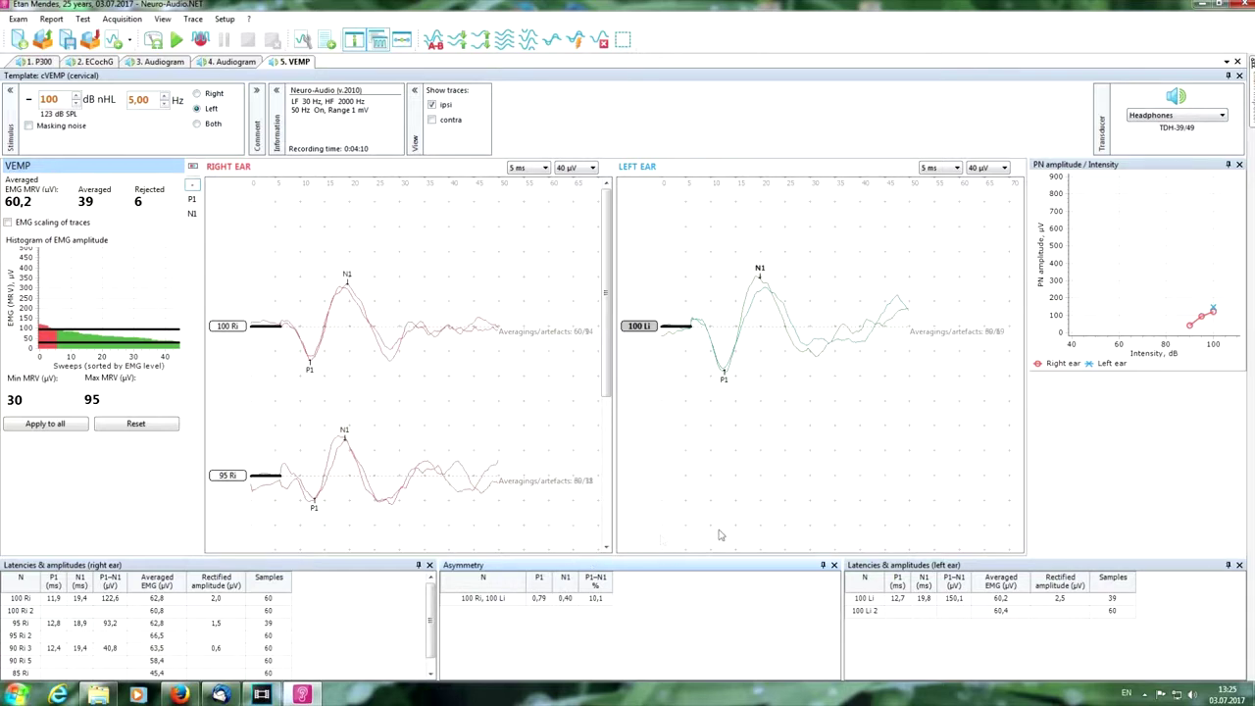
Step: Lower the stimulus intensity to 95 dB nHL and record the left-ear response
click(76, 103)
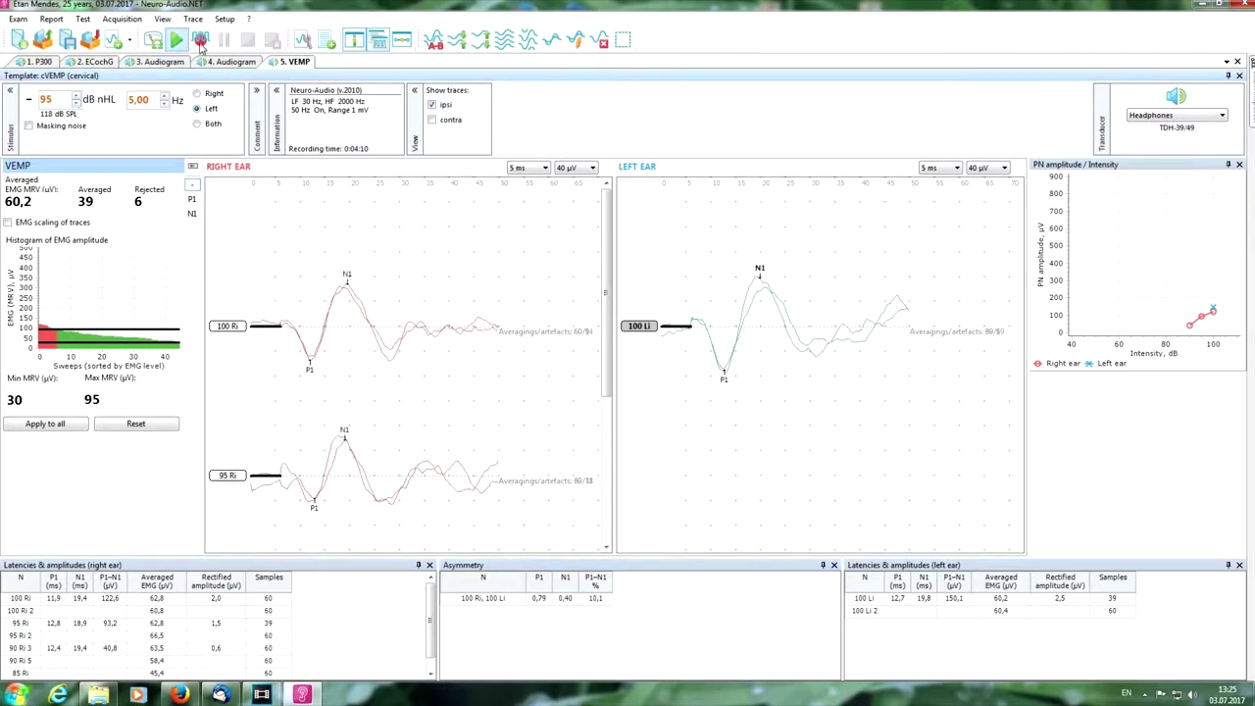
click(200, 41)
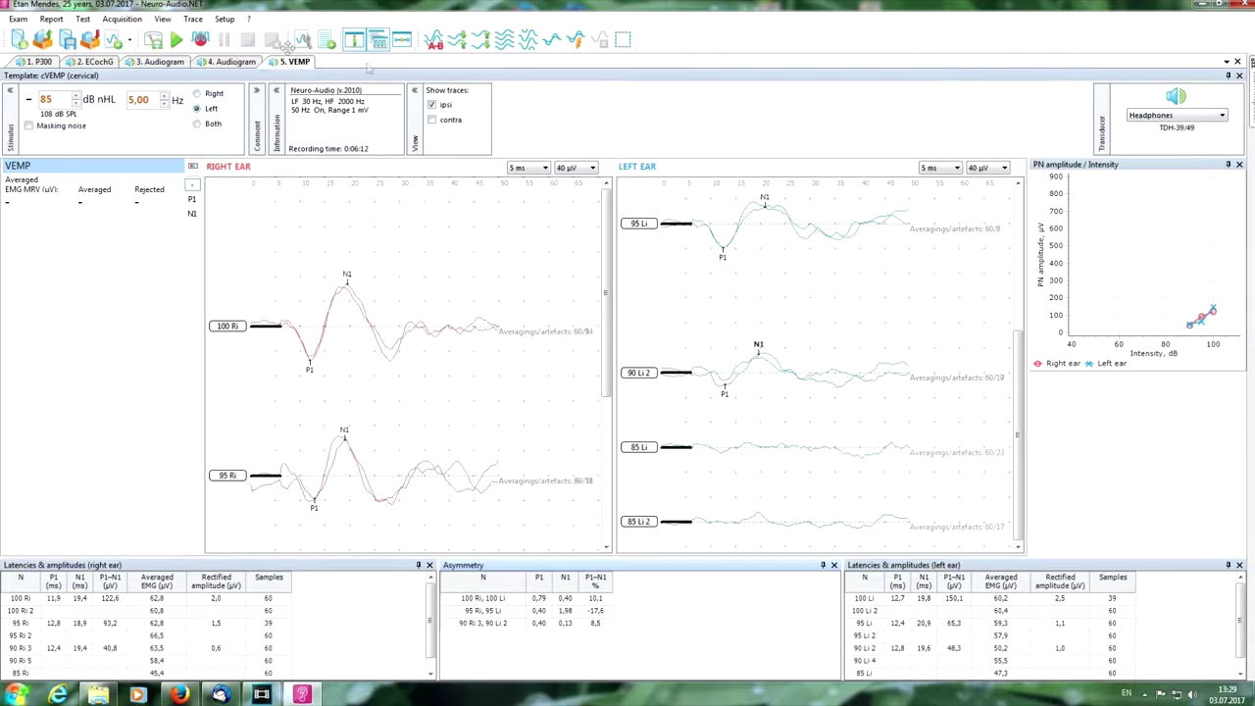
Step: Superimpose the two 85 dB left-ear traces and compare the right-ear and left-ear responses across all intensities
click(575, 39)
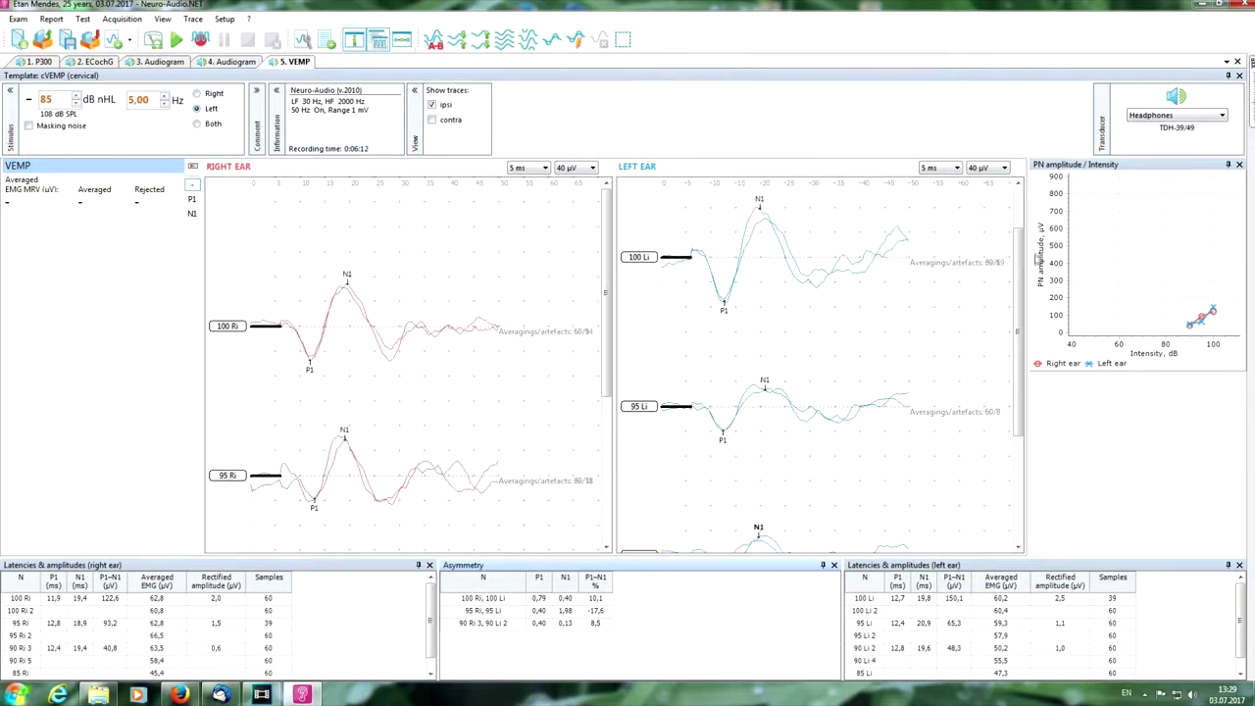
mouse_move(1018, 245)
mouse_down()
mouse_move(1016, 362)
mouse_move(1020, 230)
mouse_up()
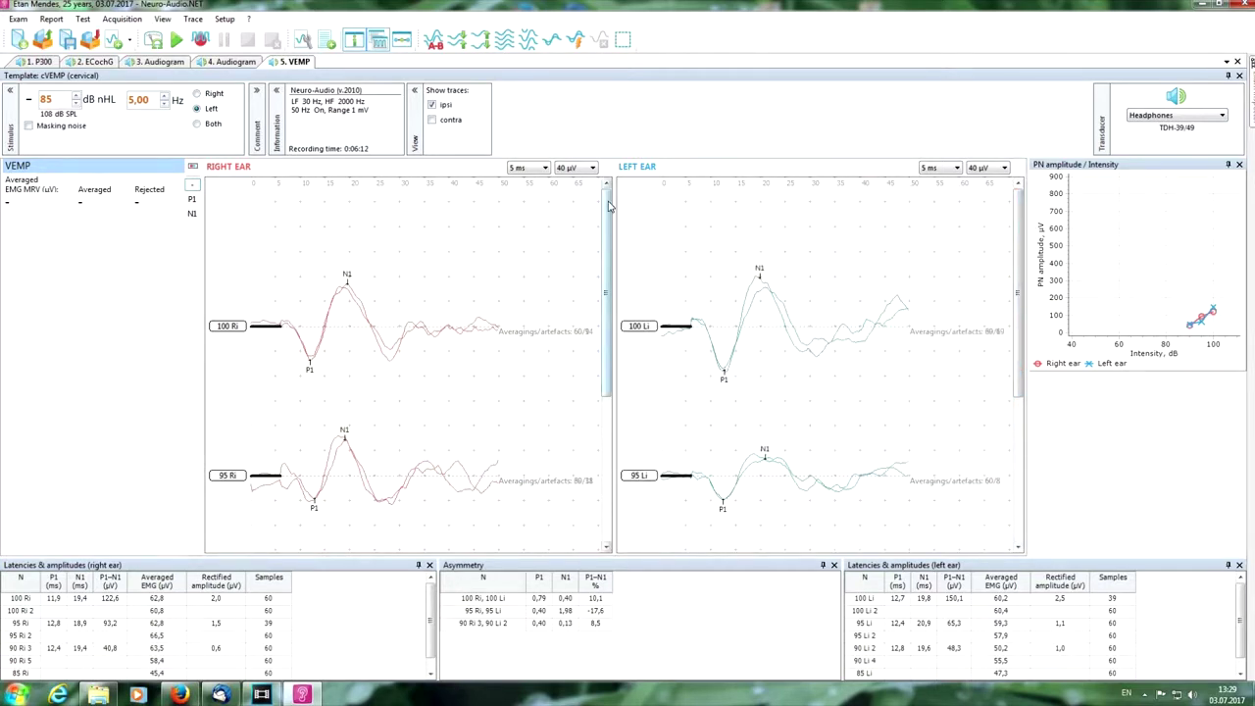
drag(607, 227, 614, 365)
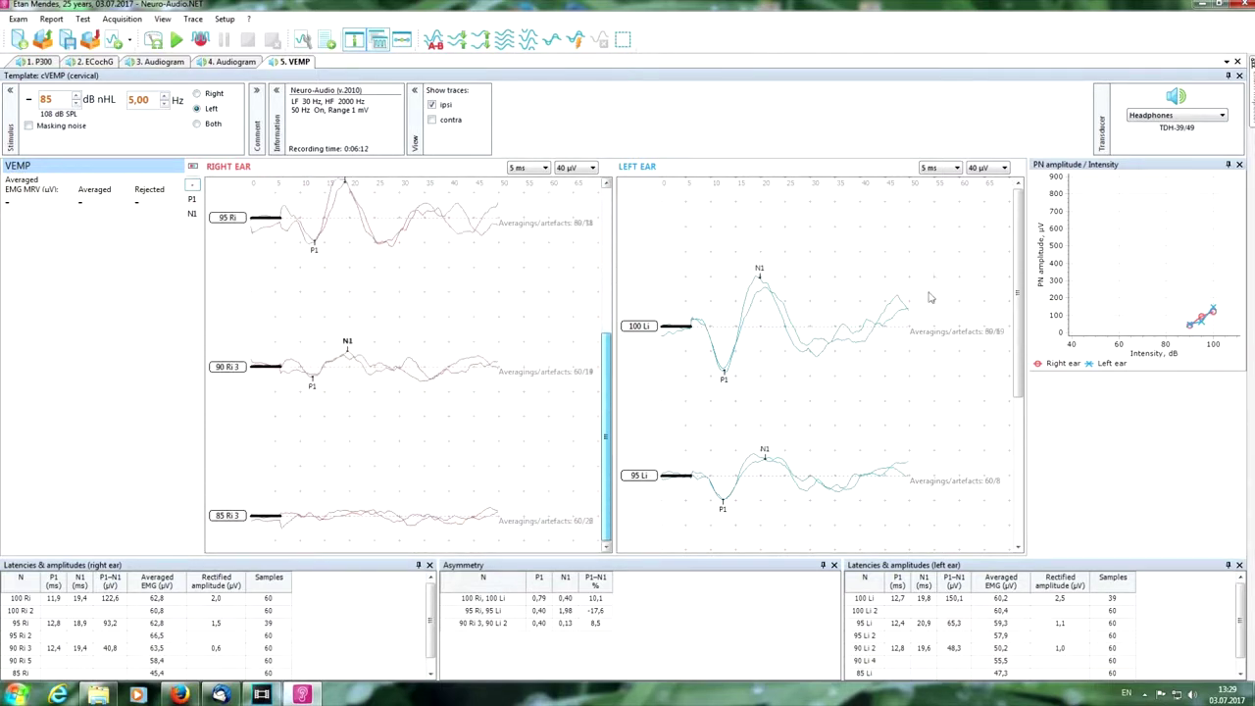
drag(1017, 208, 1022, 363)
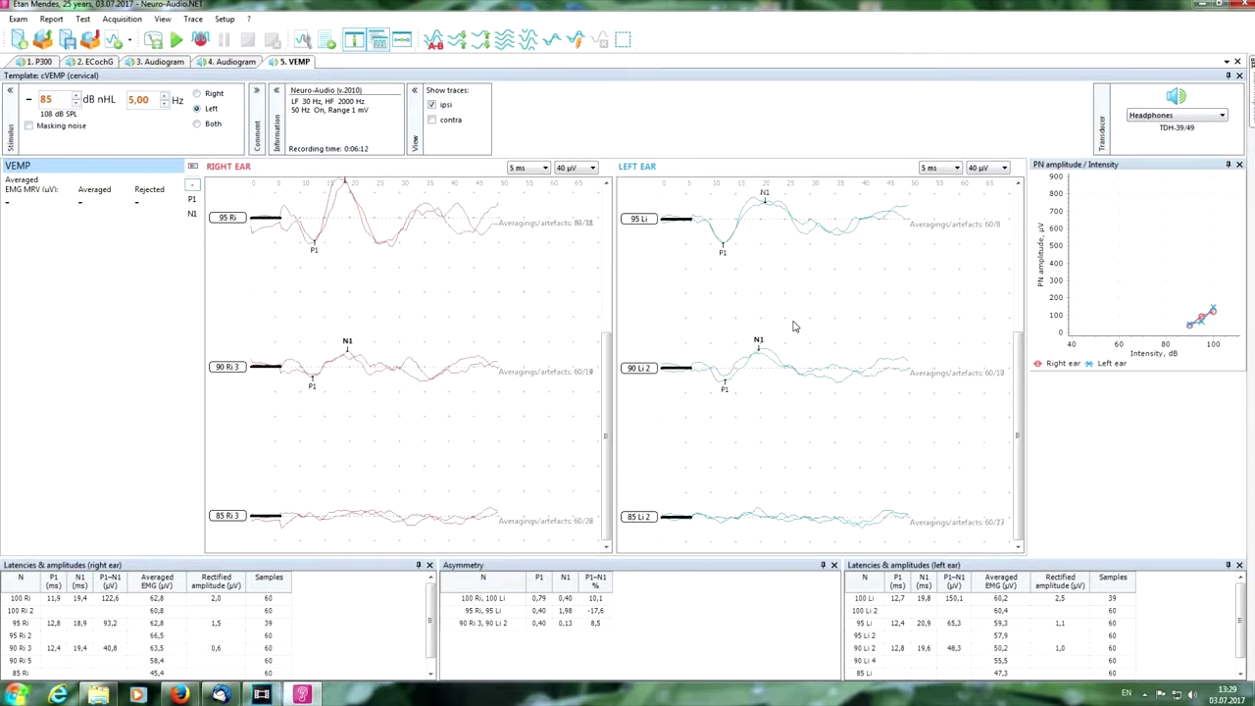
Step: Save the current exam, then generate and review an exam report based on the Full template
click(68, 40)
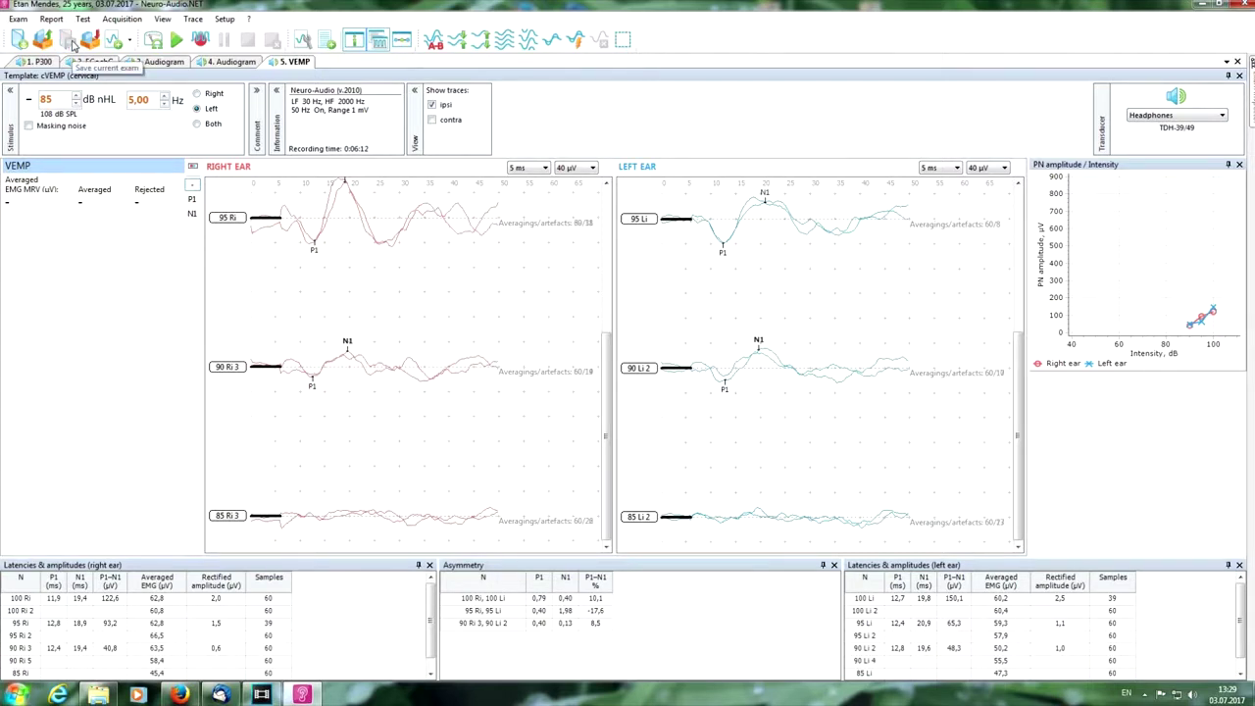
click(49, 20)
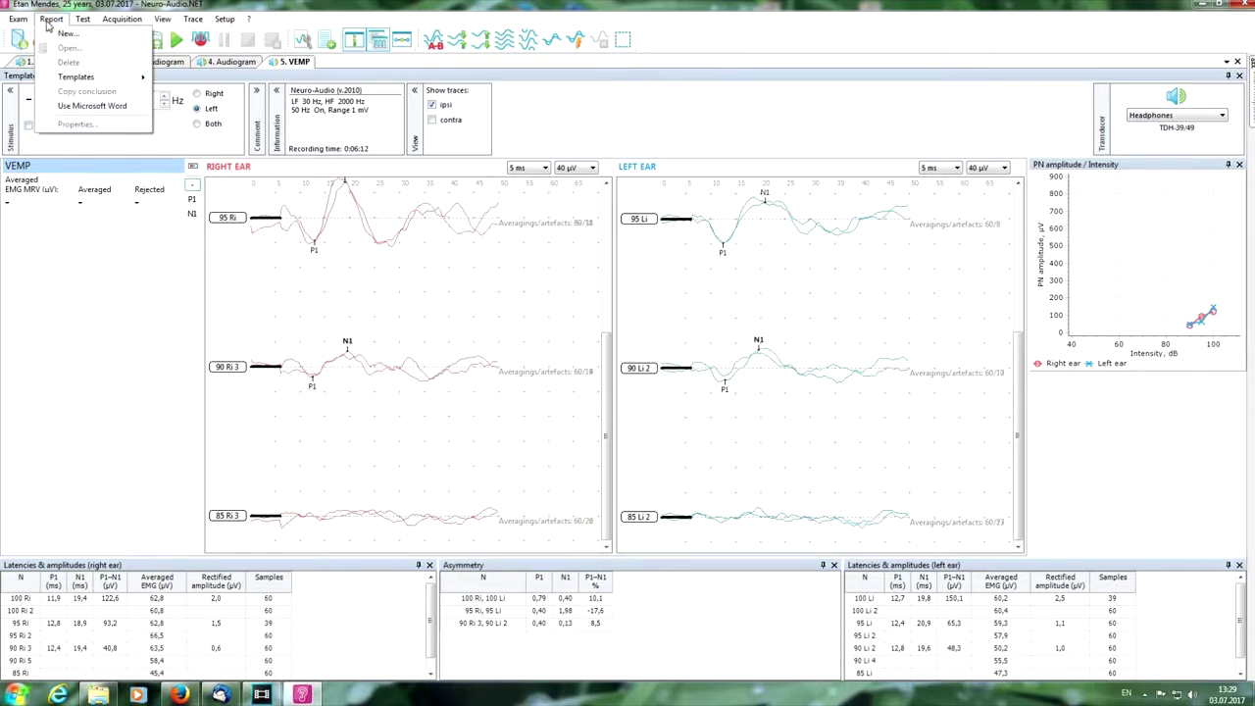
mouse_move(89, 78)
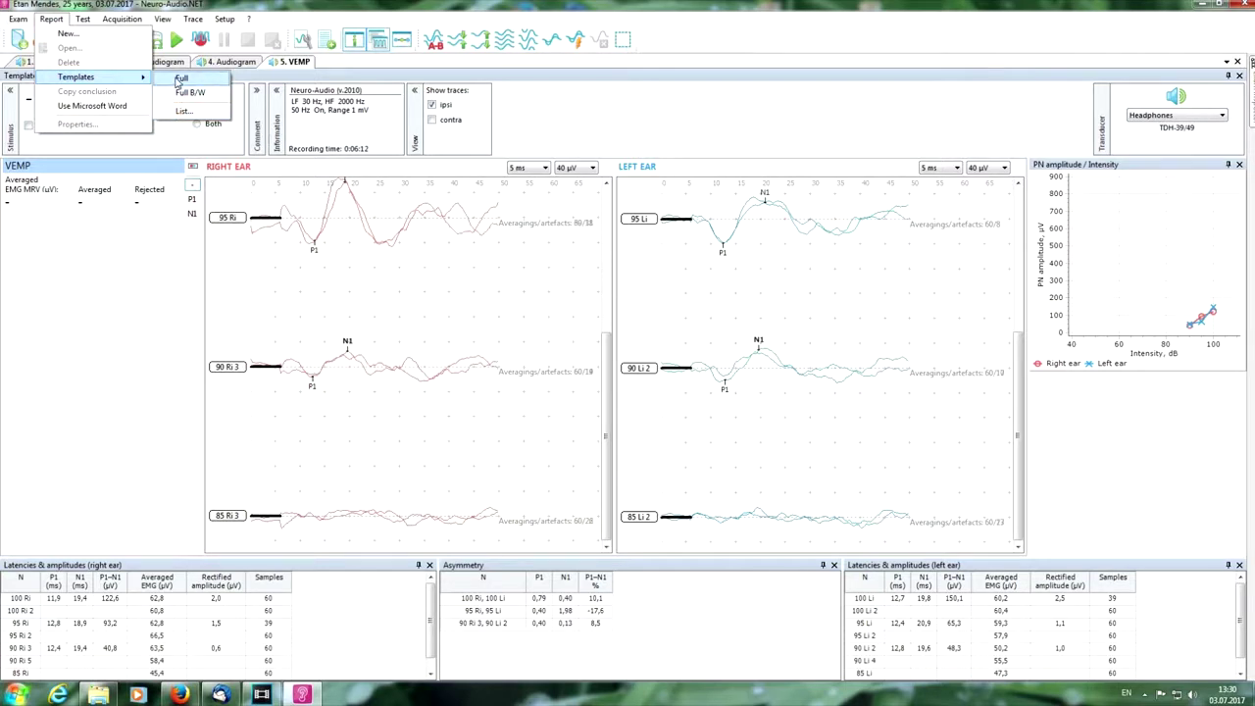
click(178, 80)
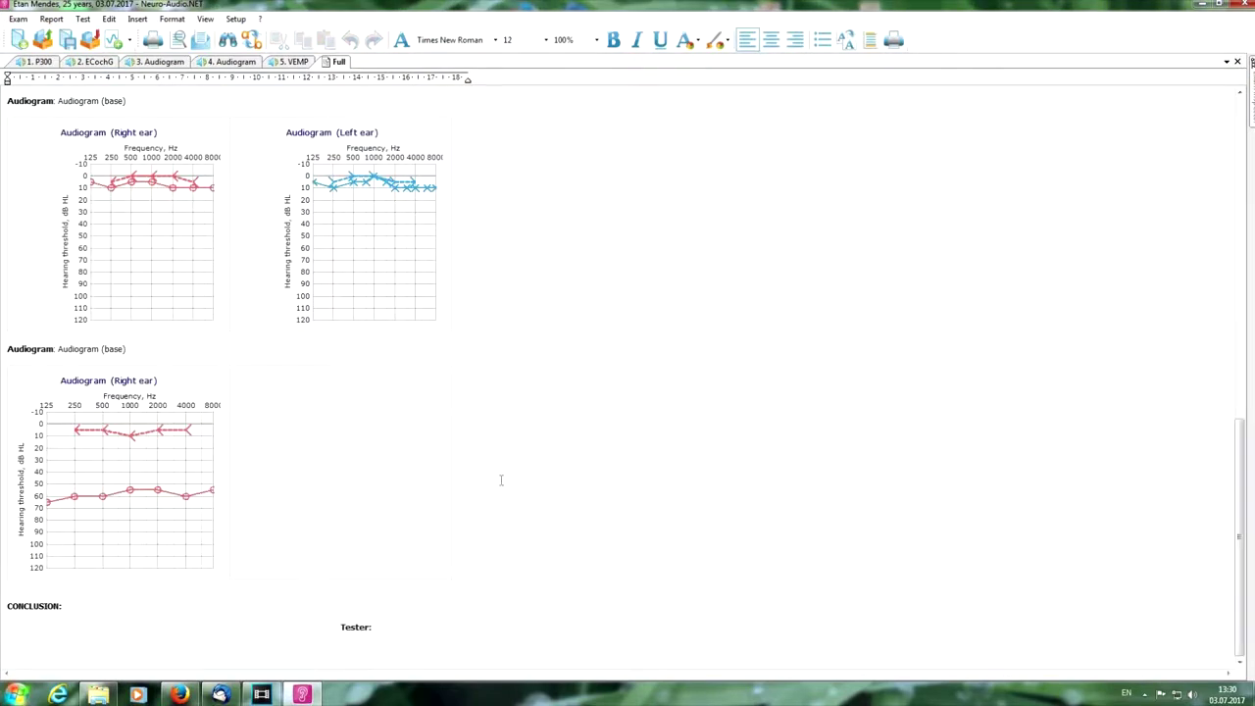
scroll(500, 480, up, 15)
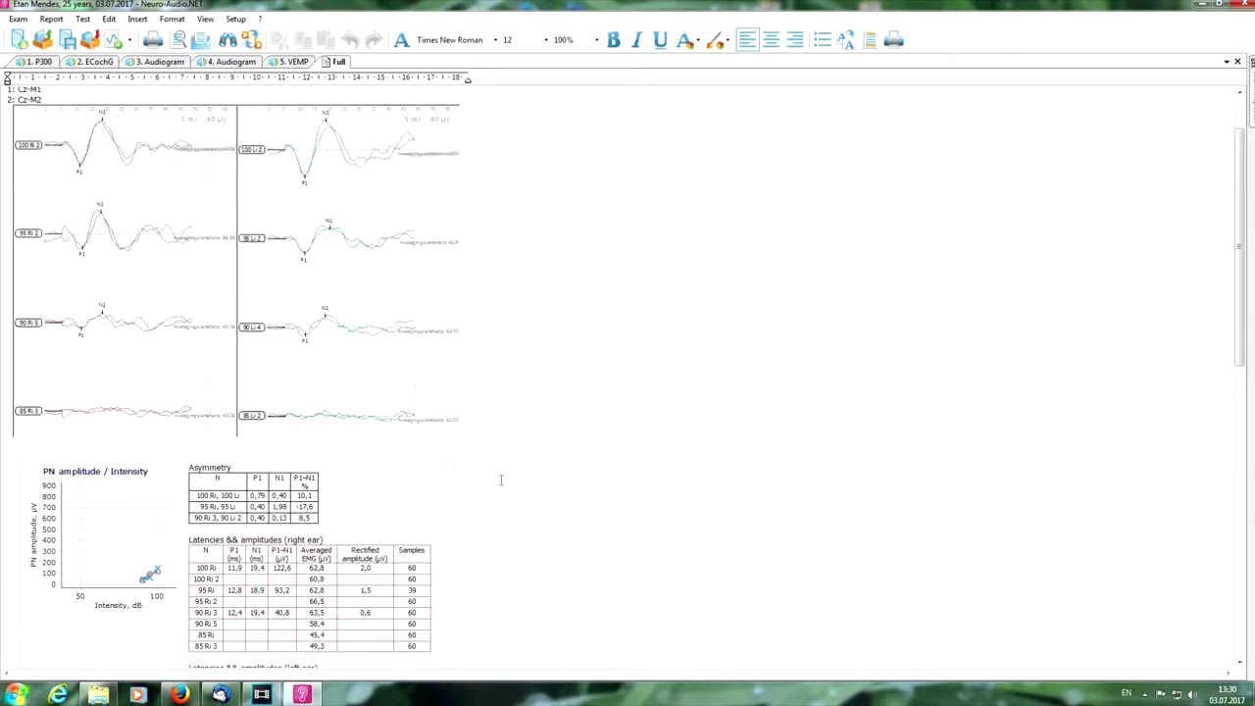
scroll(500, 479, up, 3)
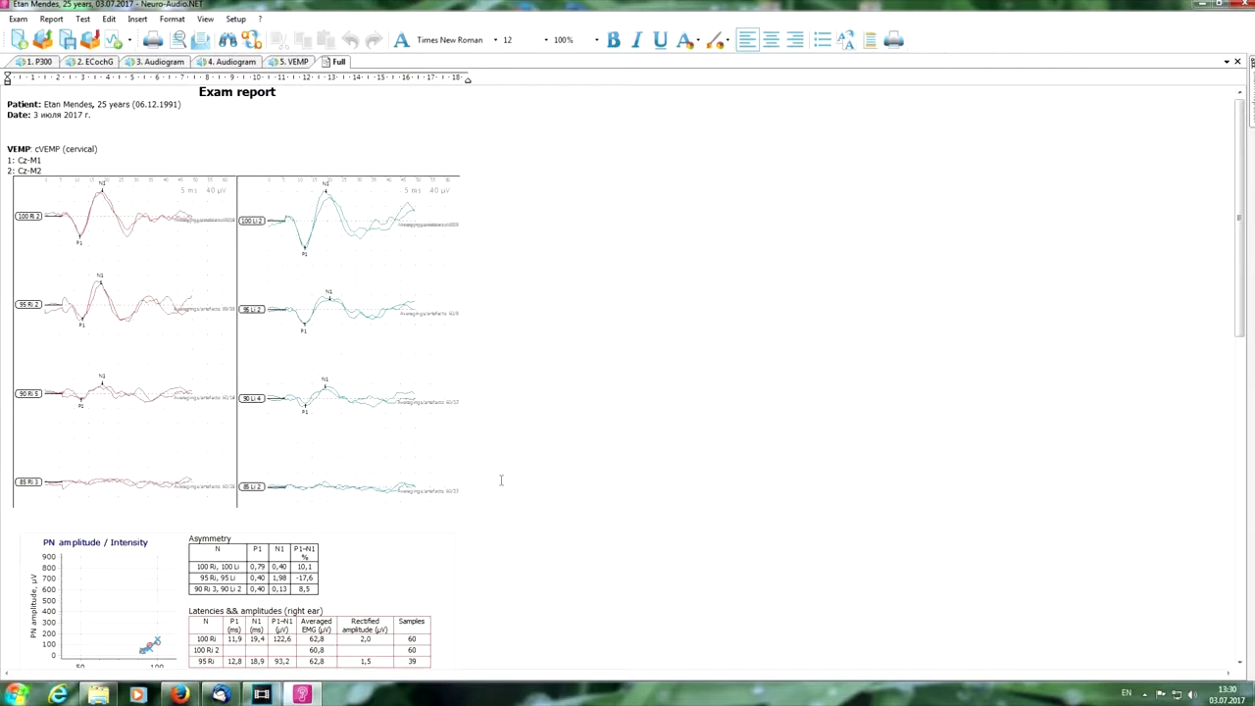
scroll(500, 479, down, 15)
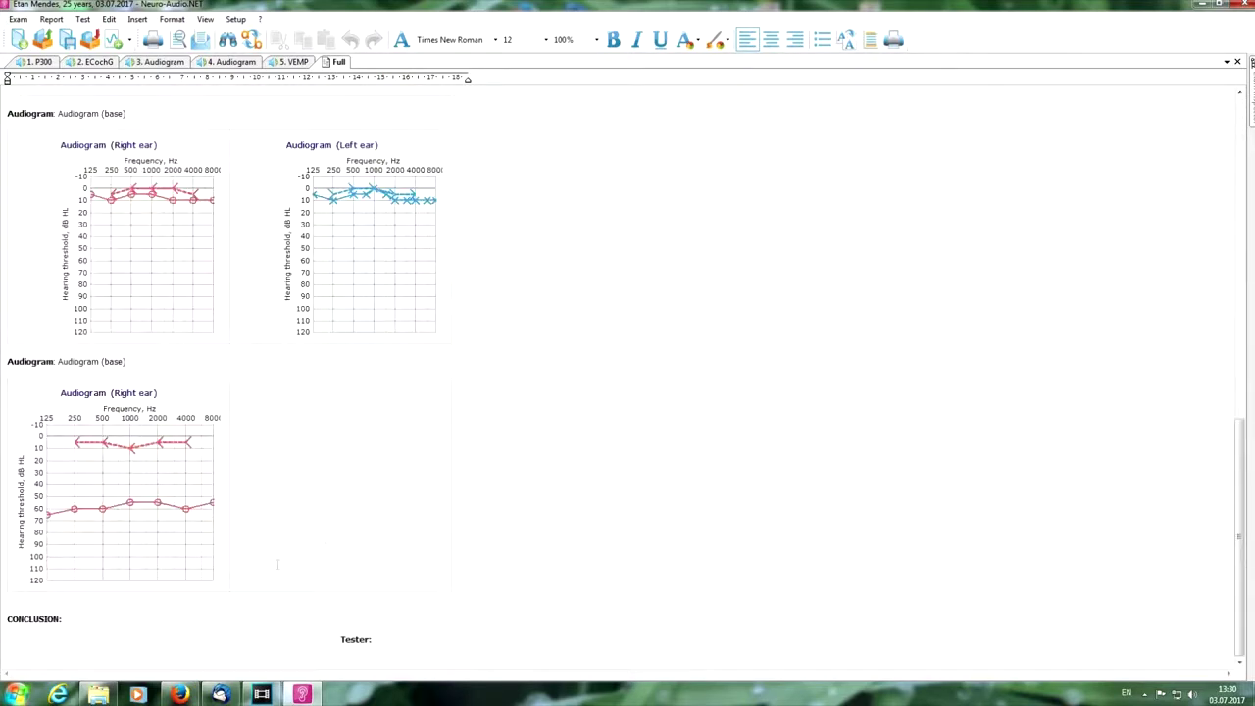